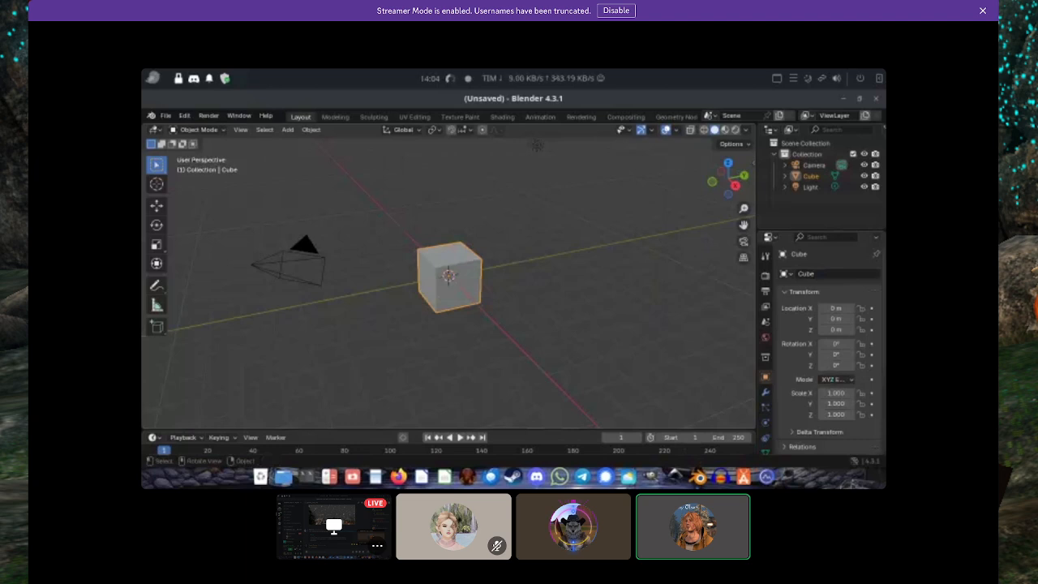
- Delete the default cube and add a text object at the world origin
key("Delete")
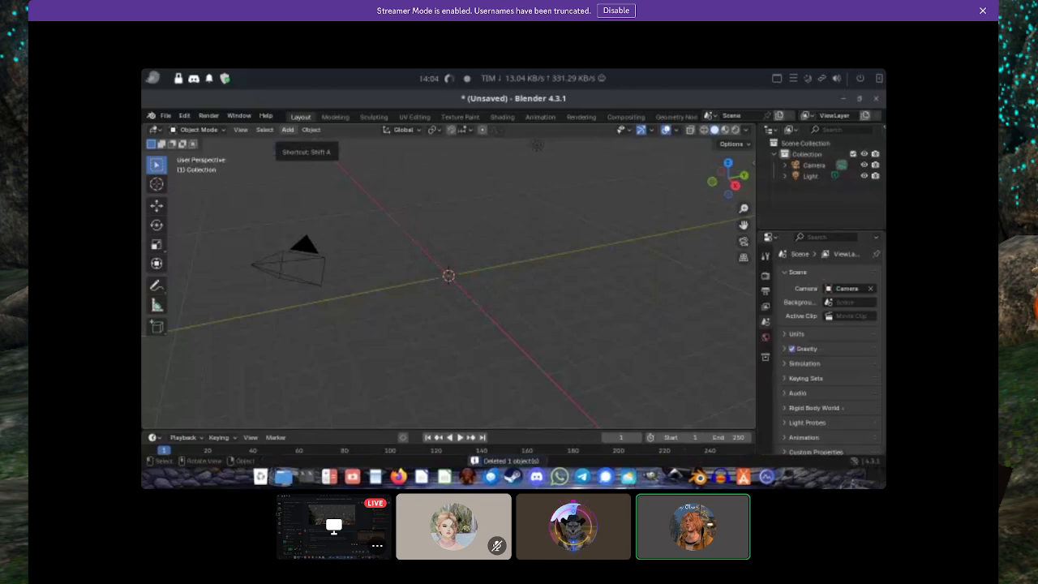
left_click(287, 130)
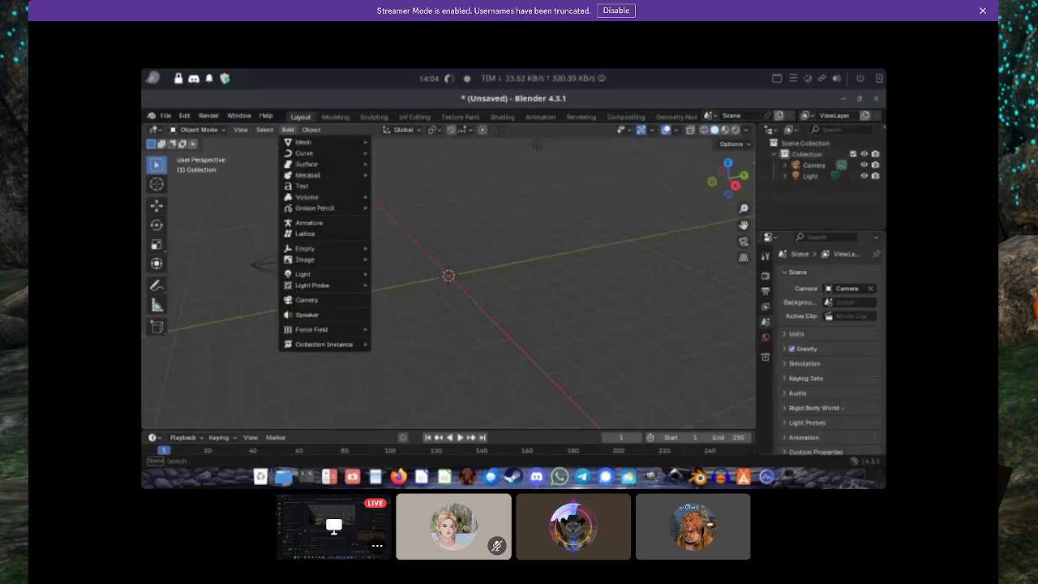
left_click(302, 186)
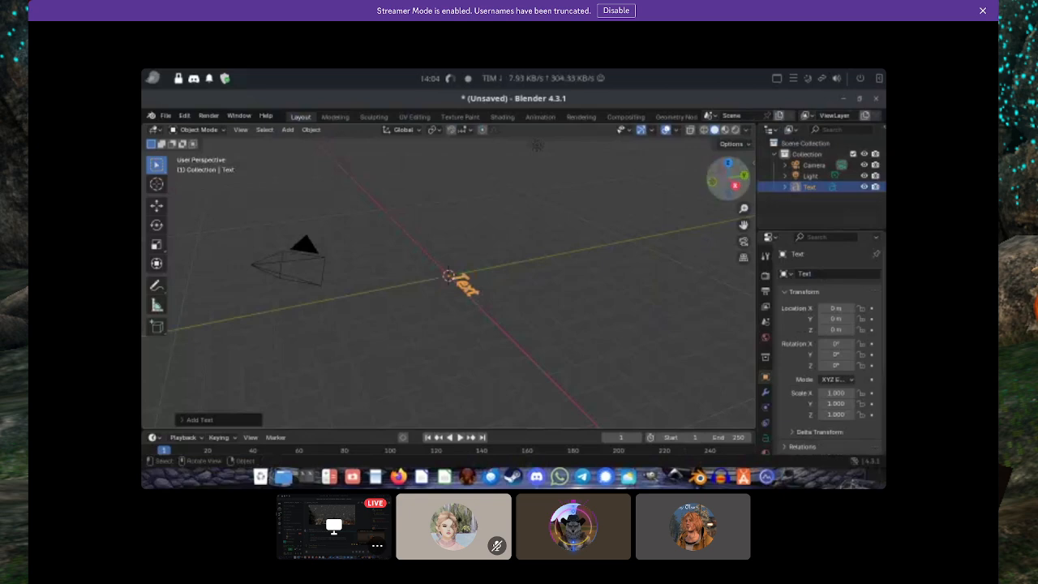
left_click_drag(727, 174, 696, 178)
scroll(612, 421, "up", 3)
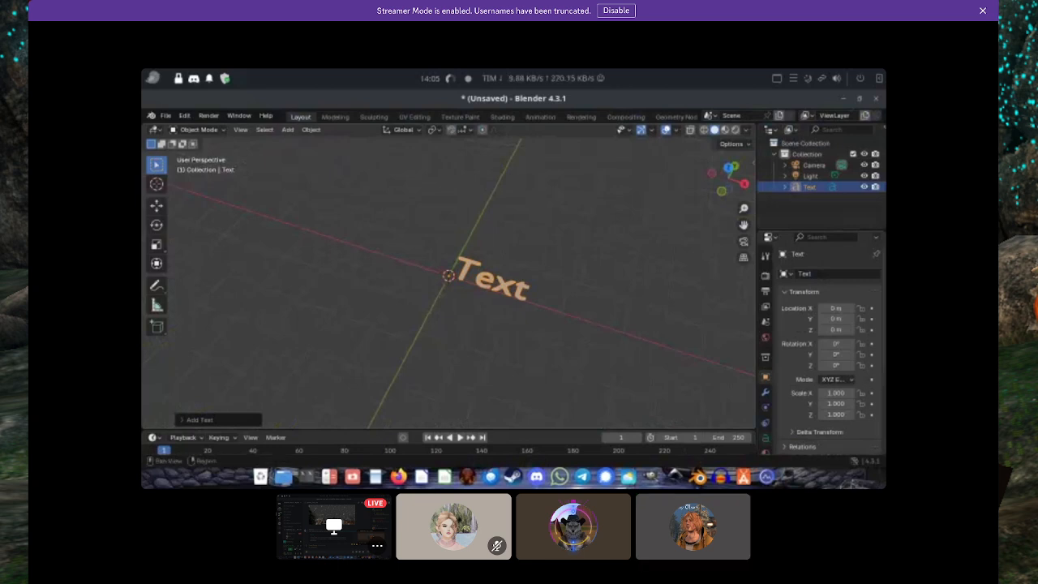
- Rename the text object as Object
key("F2")
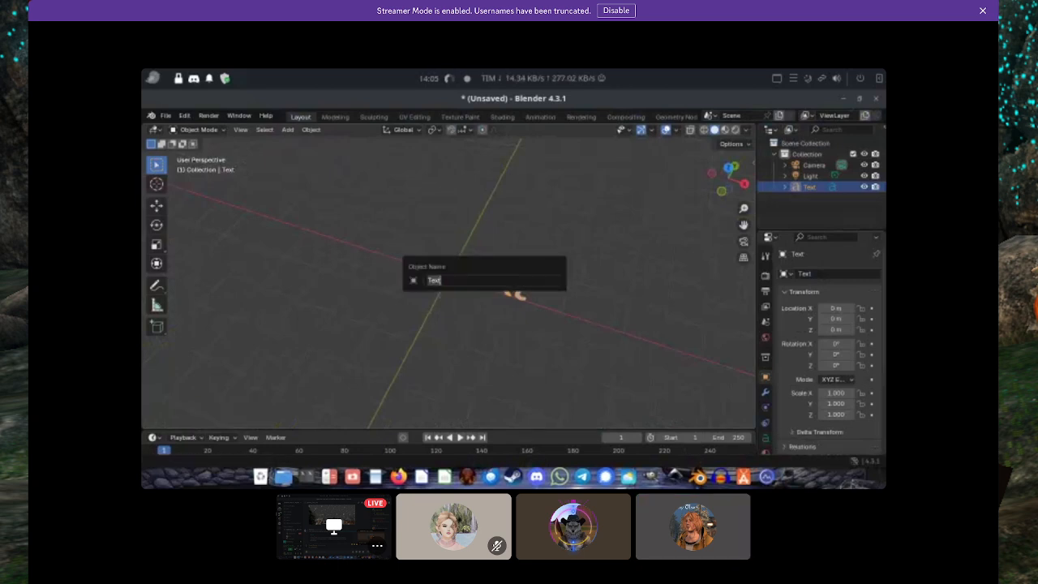
type("Object")
key("Return")
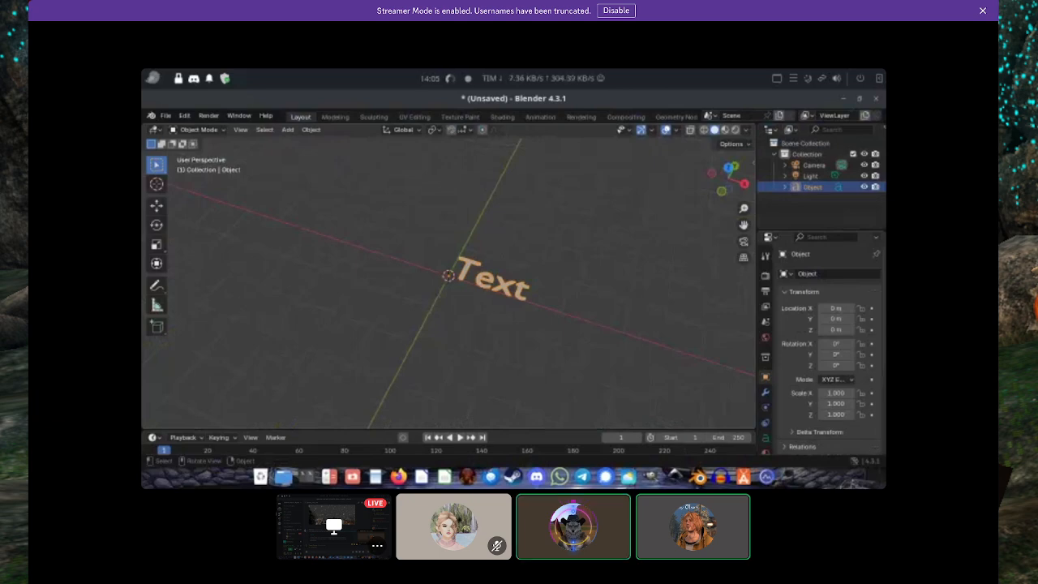
scroll(823, 348, "down", 4)
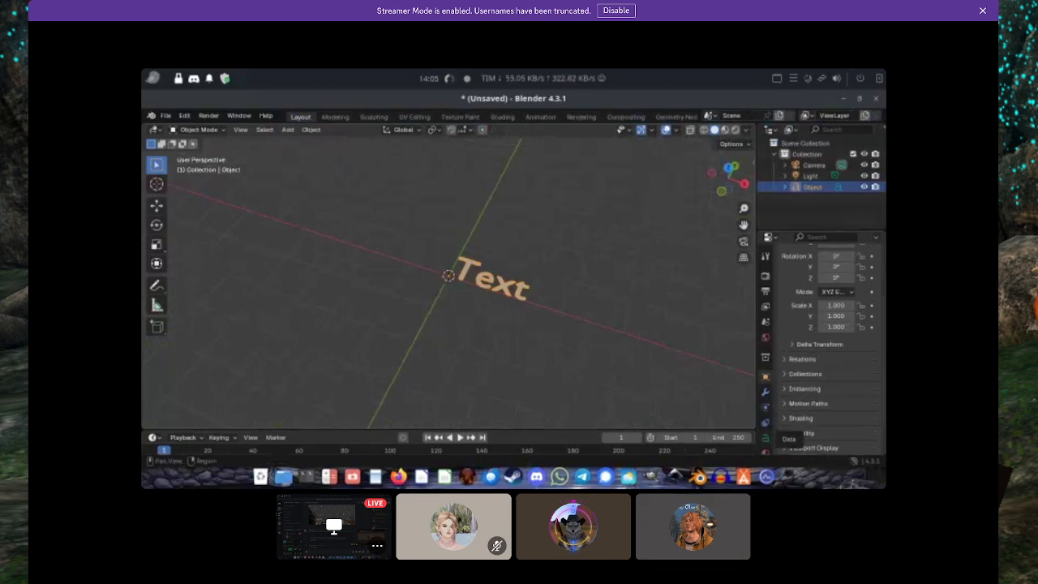
scroll(785, 438, "up", 4)
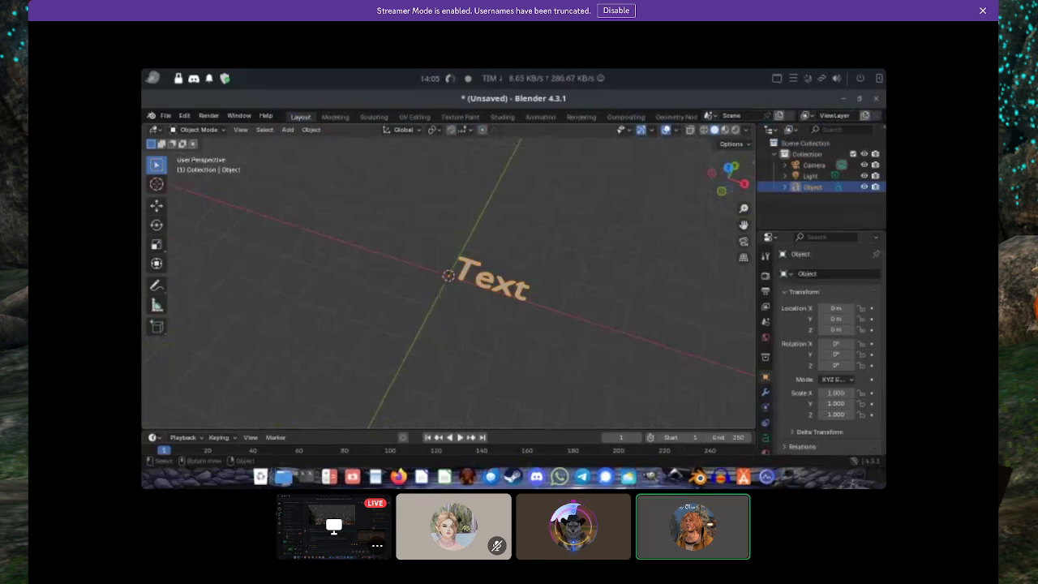
key("F2")
key("BackSpace")
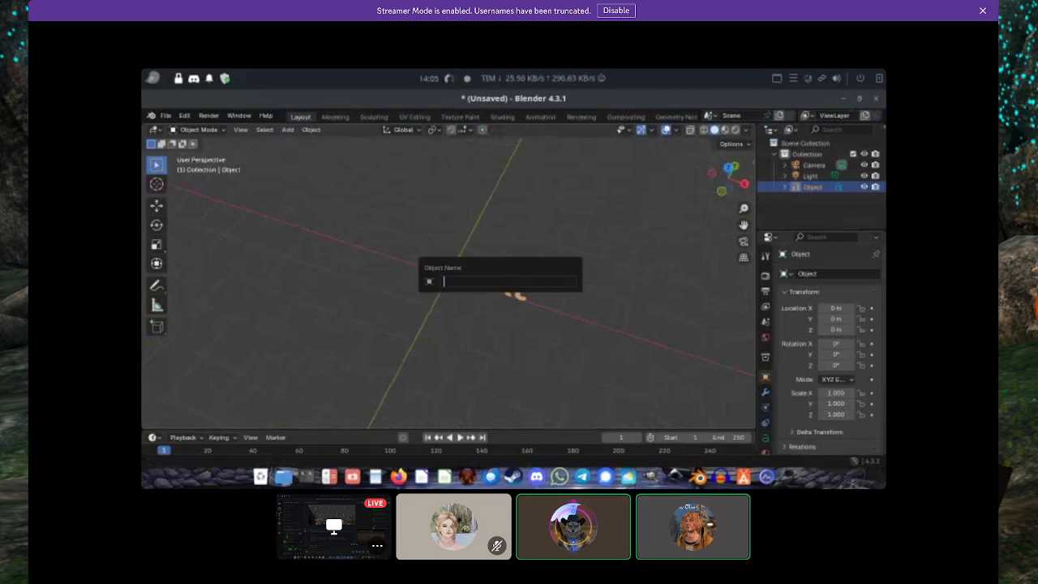
key("Escape")
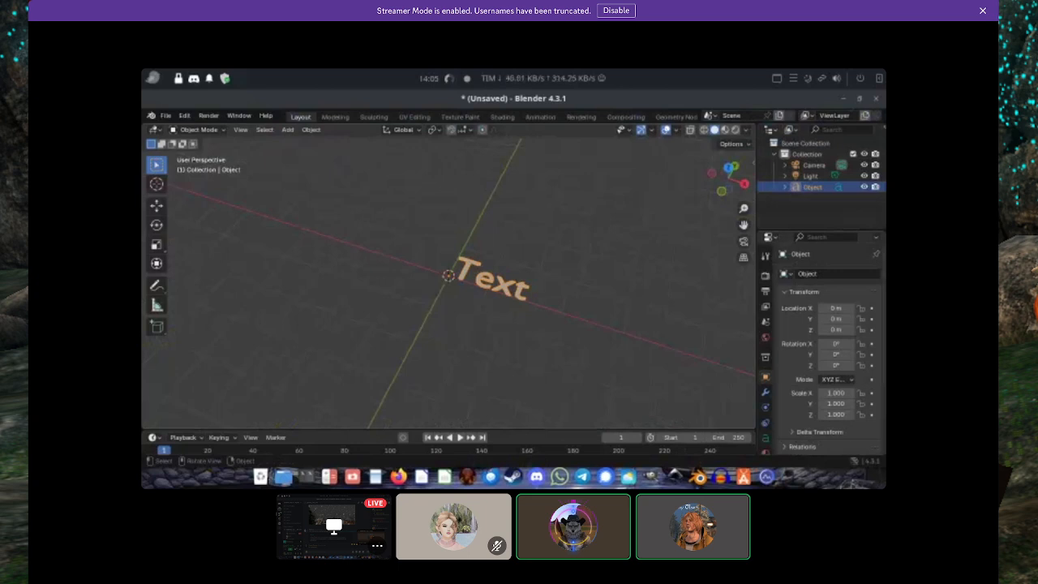
- Keyframe the text object's location and rotation at frame 1, and reselect the object with the Move tool active
key("k")
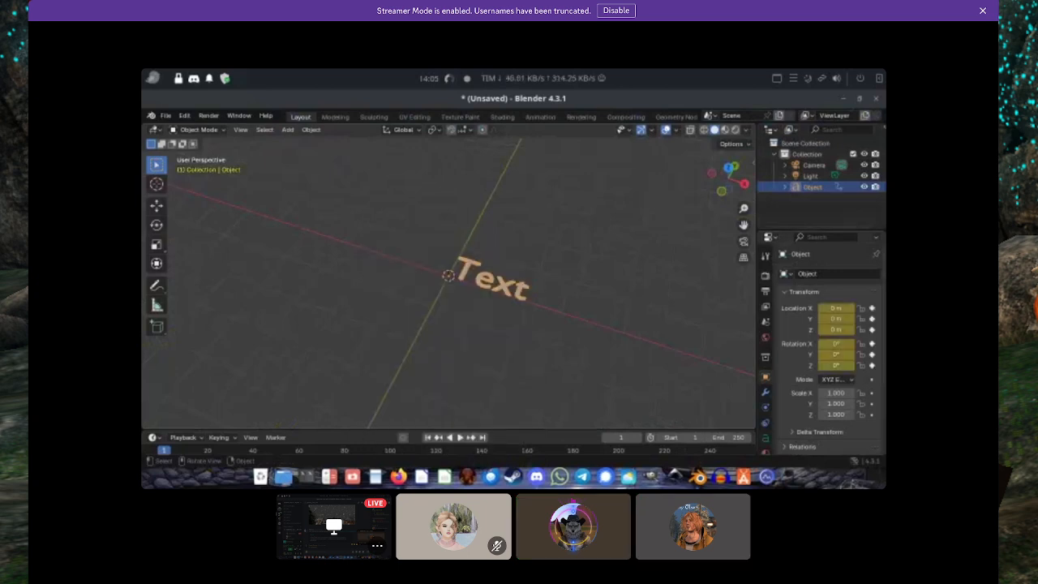
left_click(811, 176)
left_click(568, 243)
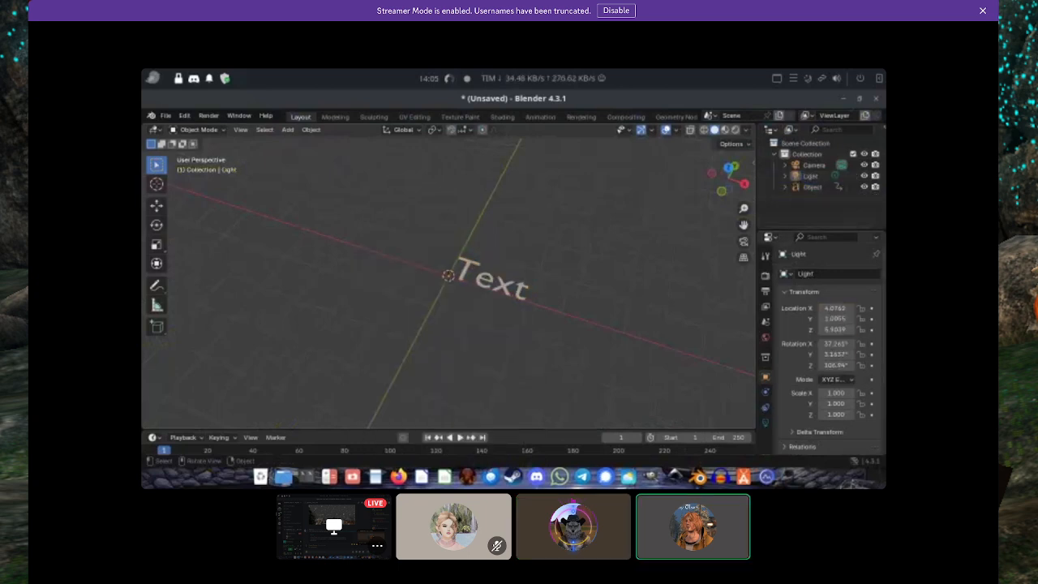
left_click(156, 206)
left_click(491, 280)
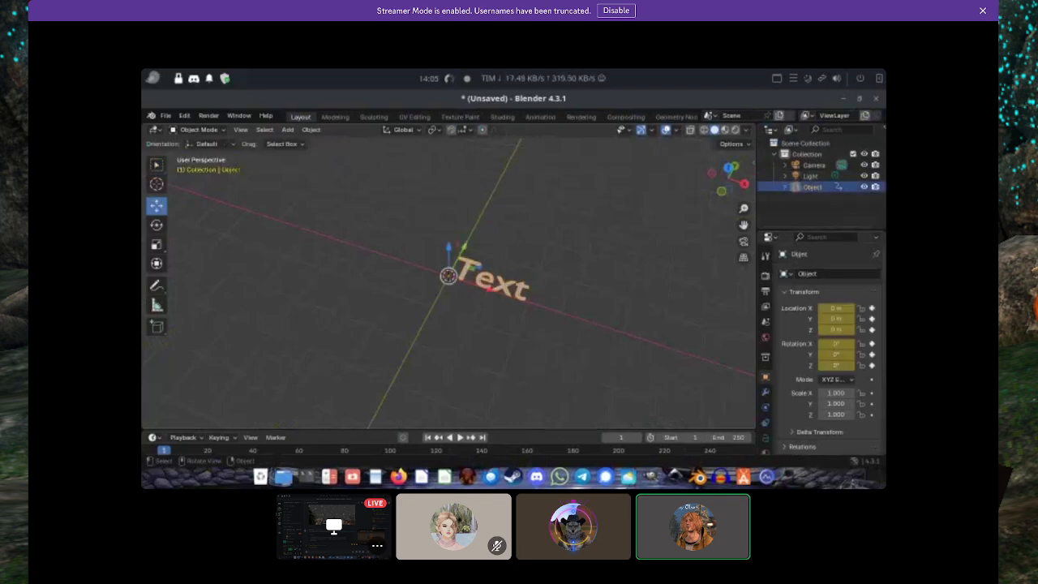
key("F2")
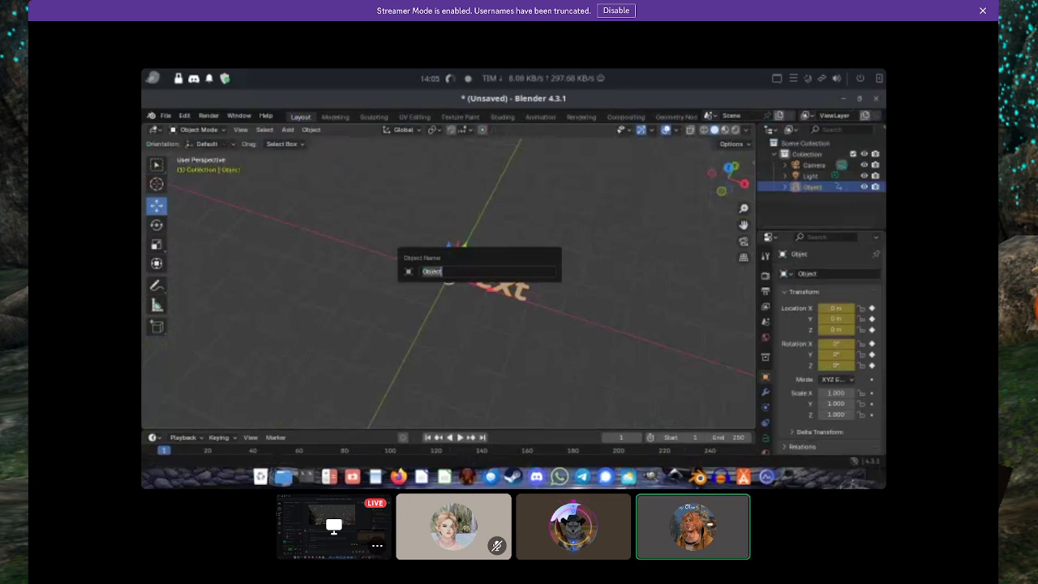
key("Escape")
key("F2")
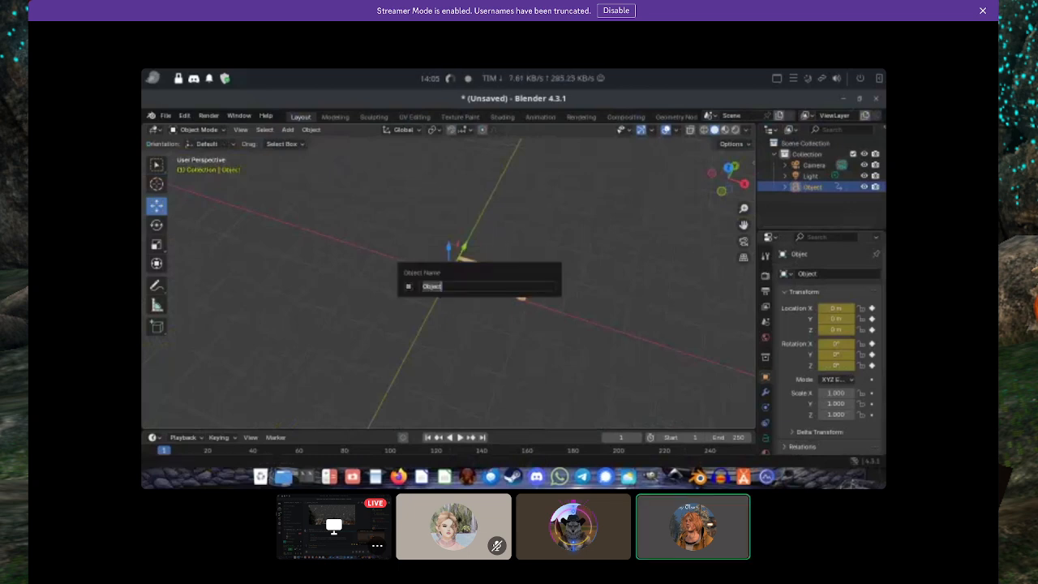
key("Escape")
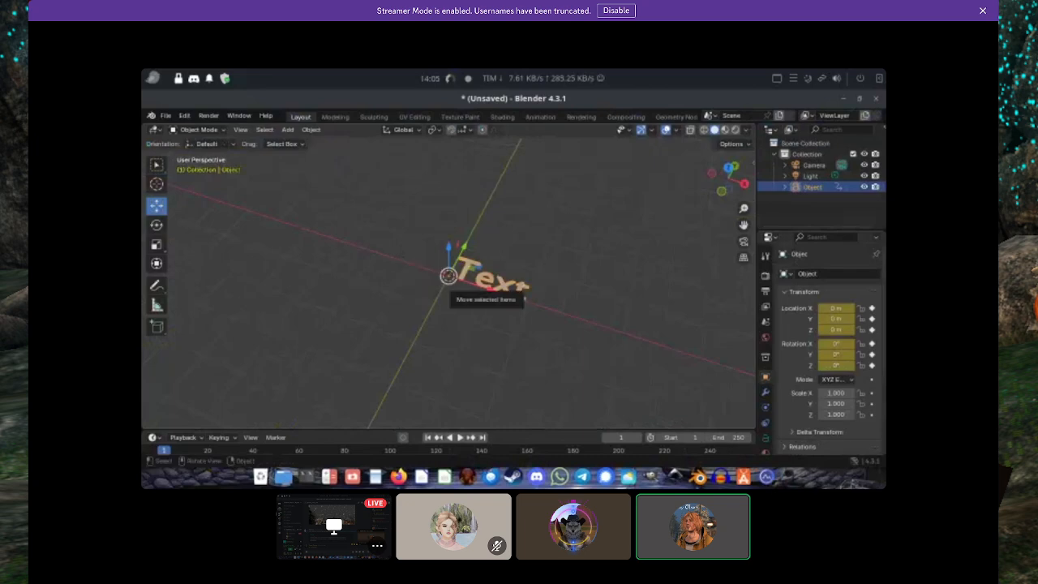
right_click(487, 284)
left_click(567, 320)
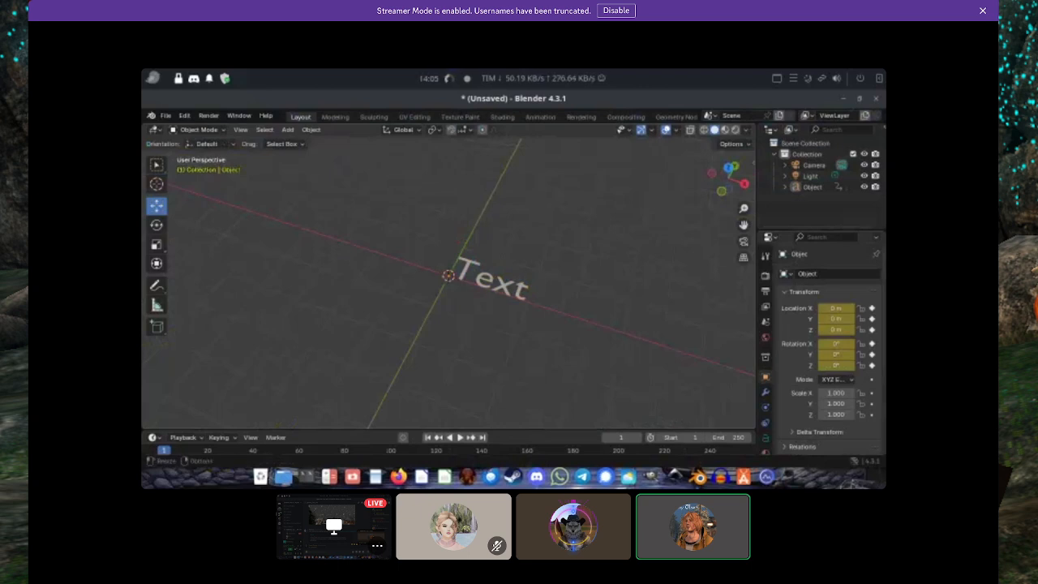
- Reselect the text object and place the 3D cursor on its letter x
left_click(157, 165)
left_click(492, 280)
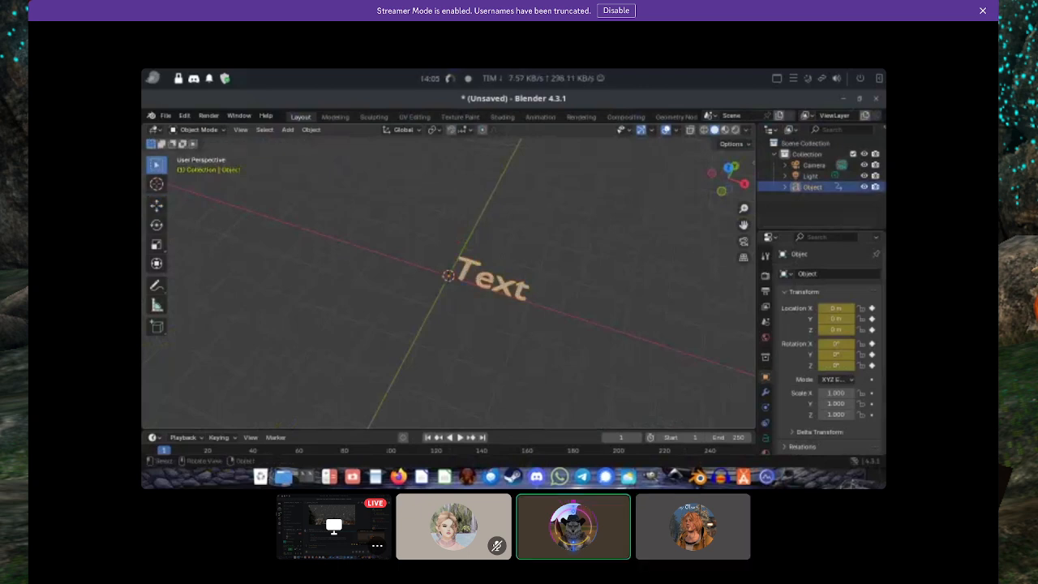
left_click(157, 184)
left_click(500, 283)
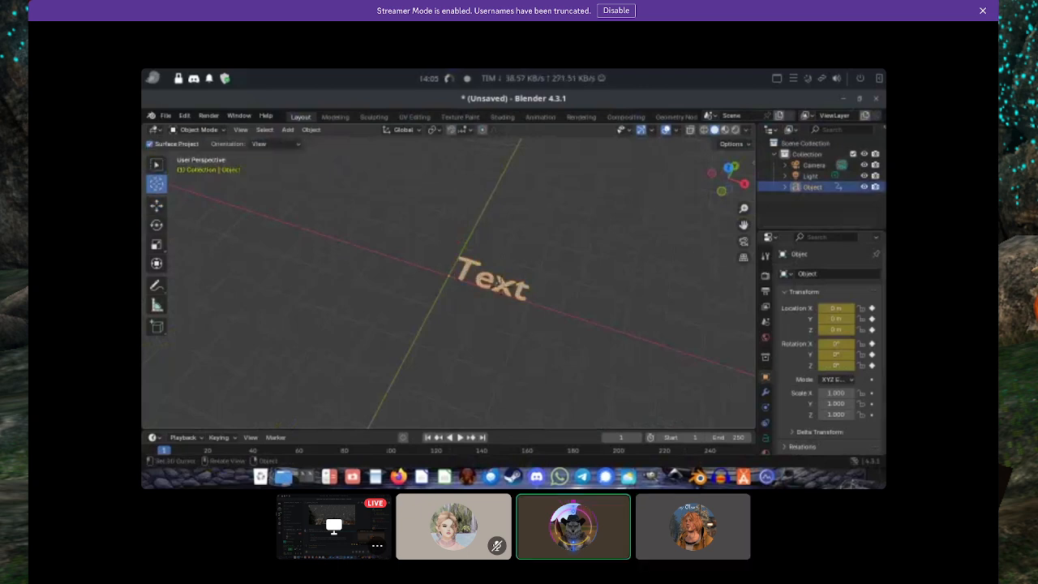
left_click(193, 130)
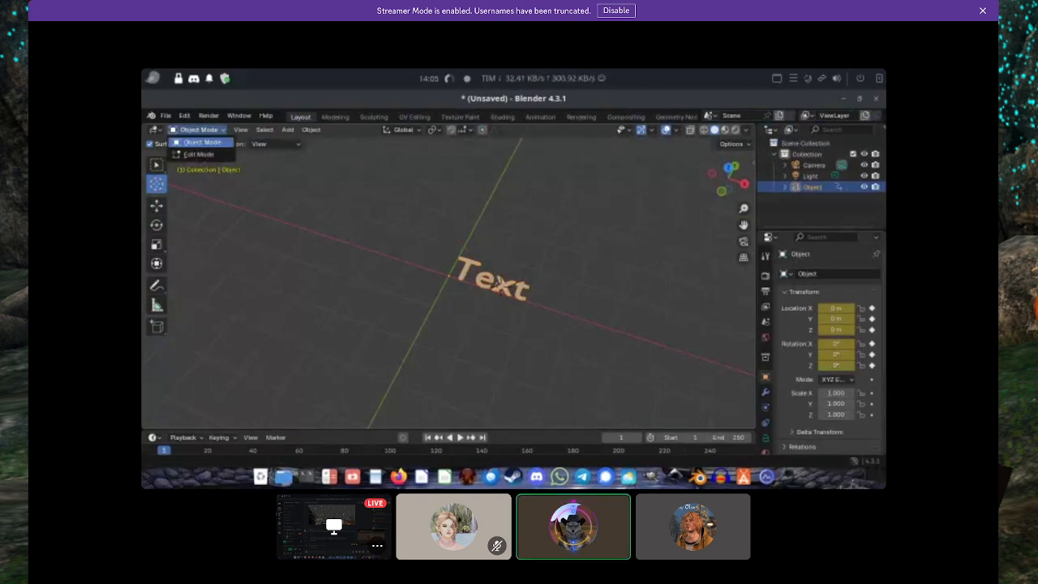
left_click(194, 154)
left_click(475, 278)
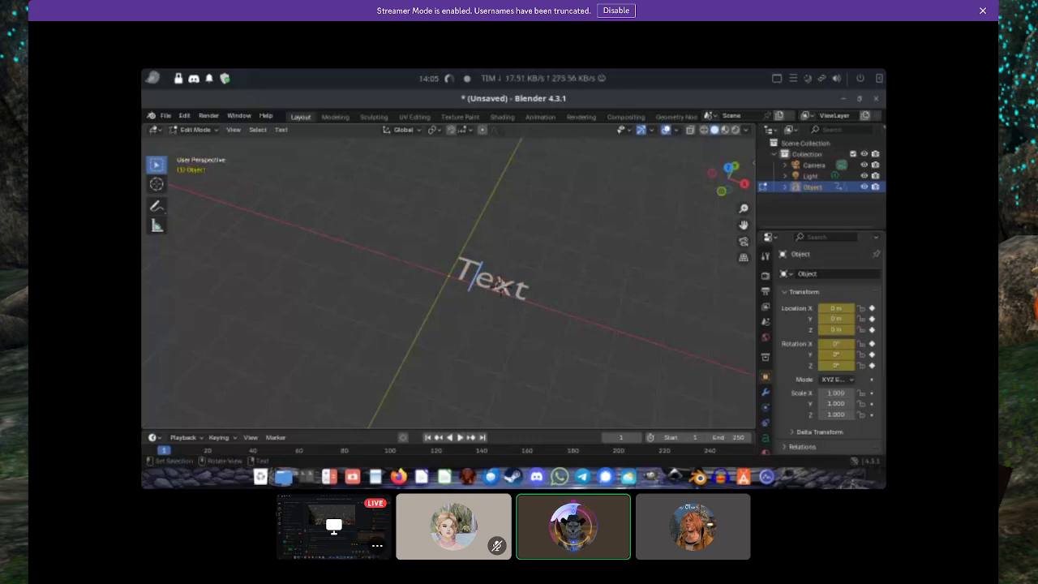
scroll(487, 284, "up", 3)
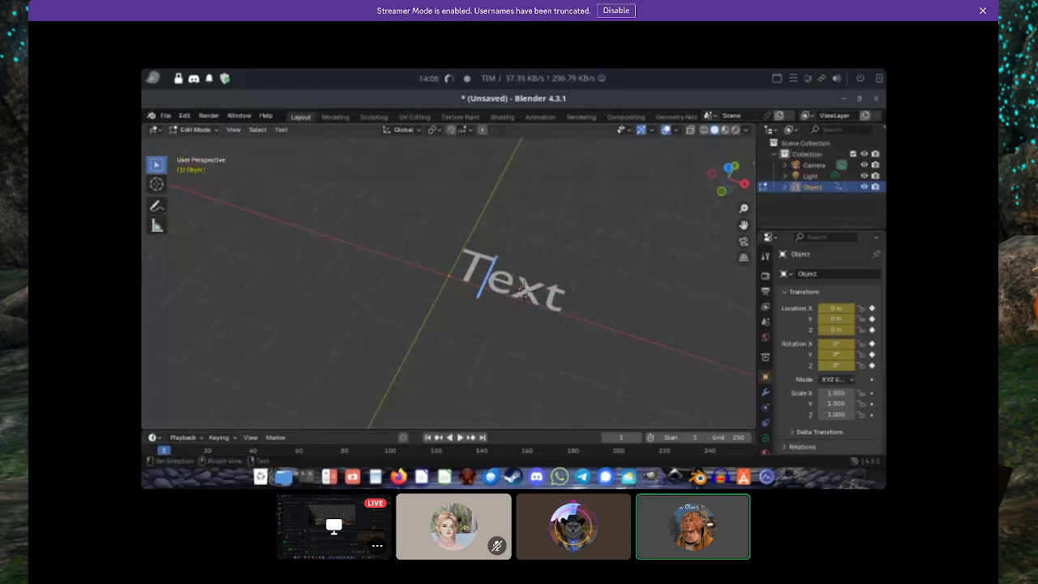
left_click(191, 130)
left_click(194, 142)
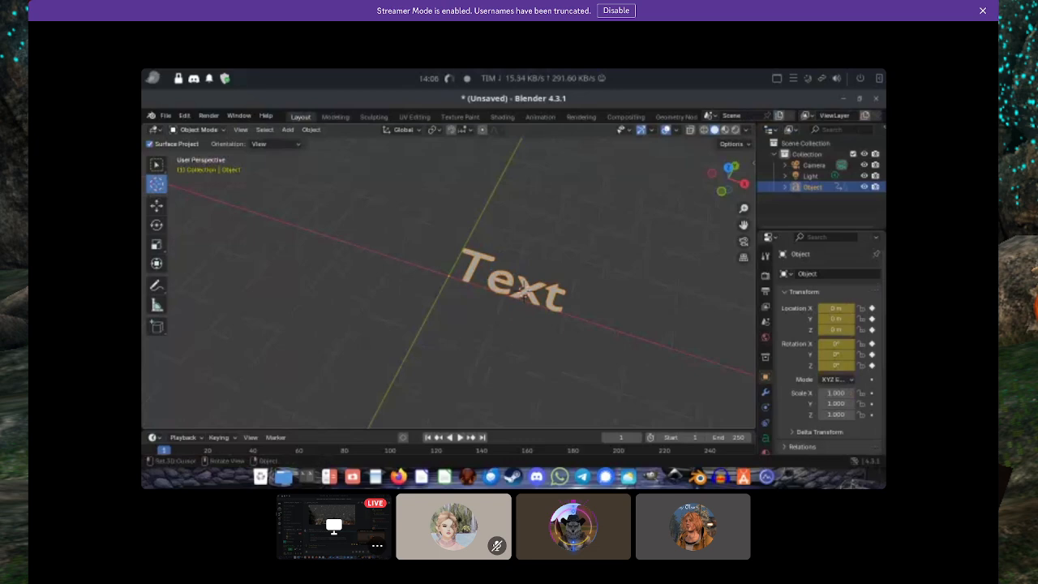
- Enter Edit Mode on the text object and replace its content with FURBALL
left_click(191, 130)
left_click(195, 155)
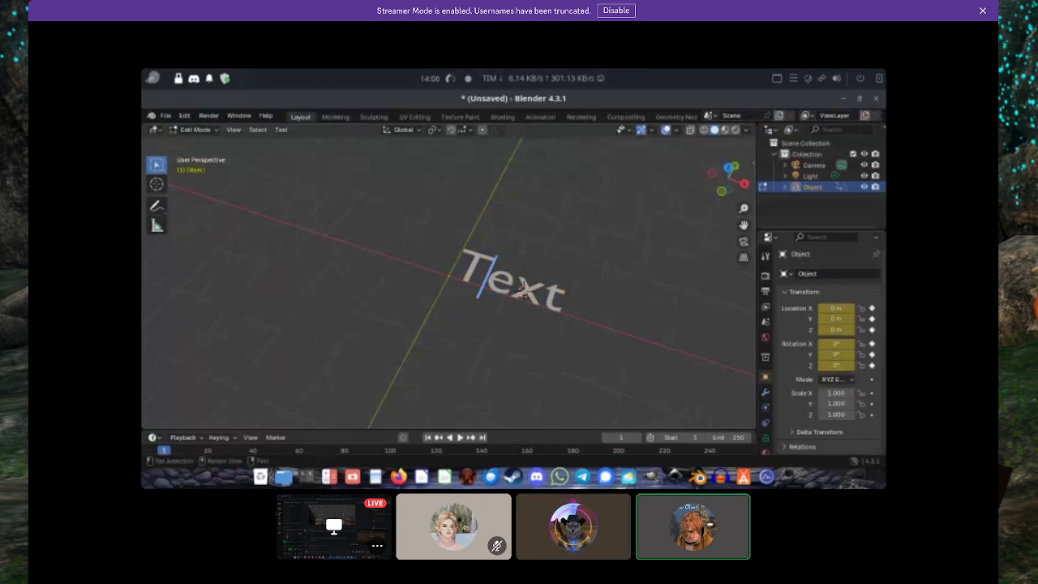
key("Right")
key("Right")
key("Left")
key("Left")
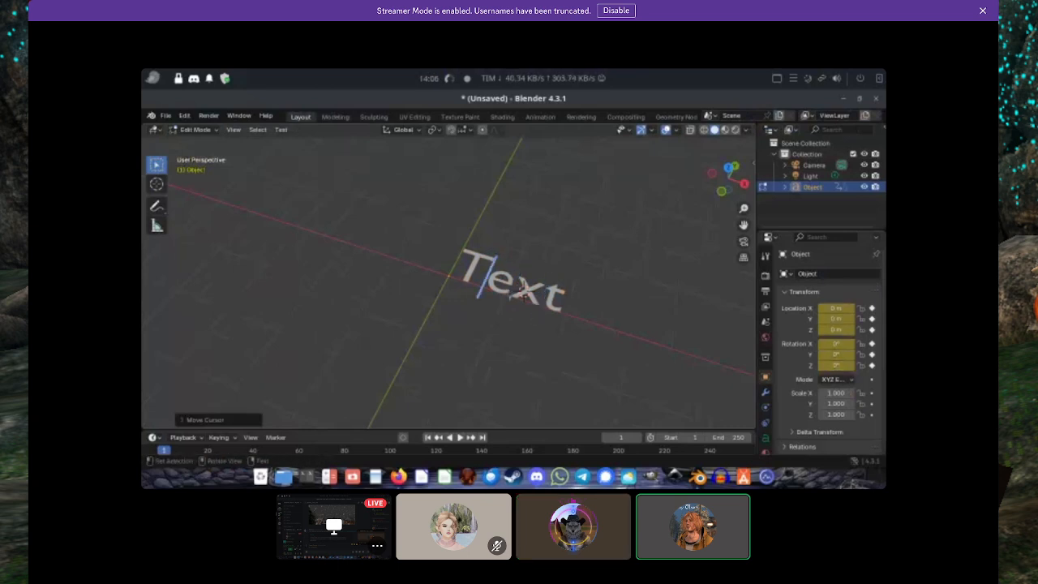
key("Right")
key("Right")
key("Right")
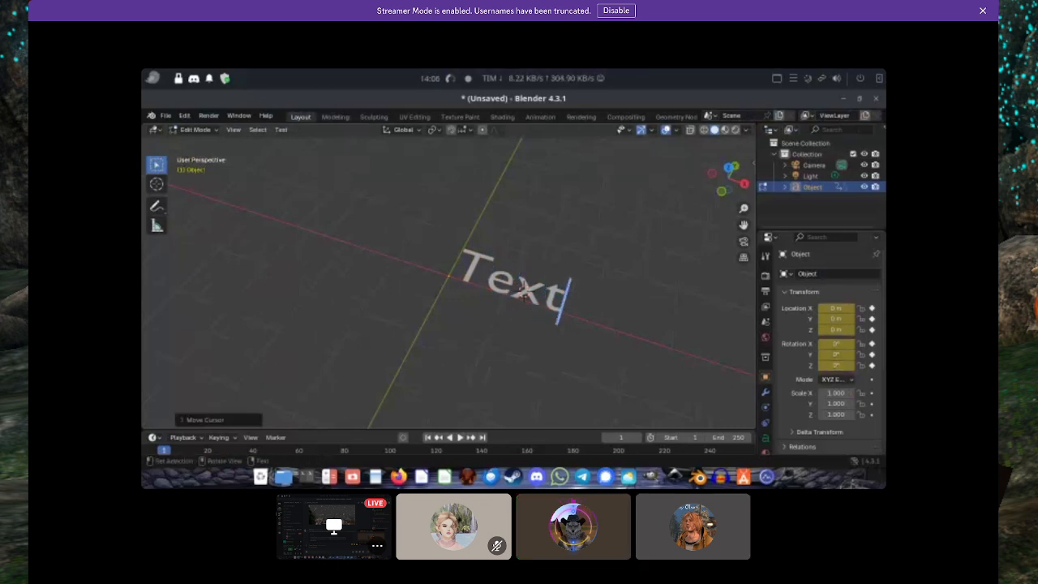
key("BackSpace")
key("BackSpace")
key("BackSpace")
key("BackSpace")
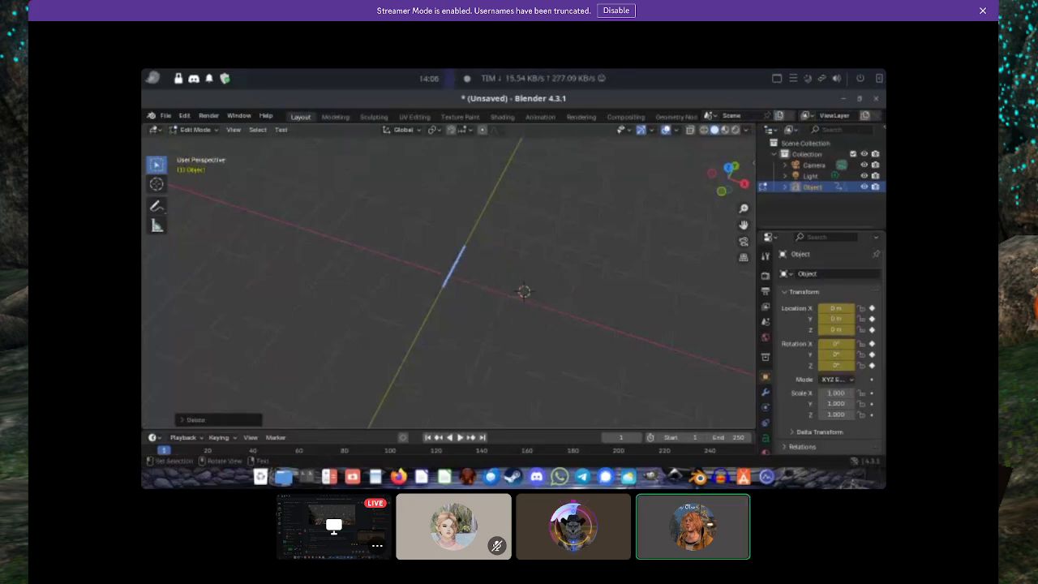
type("FUR")
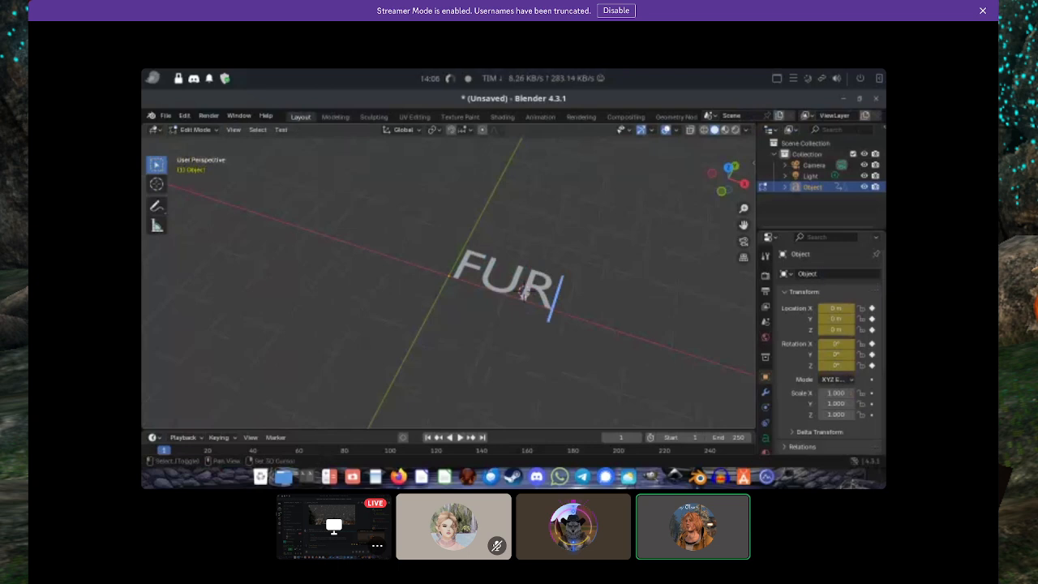
type("BALL")
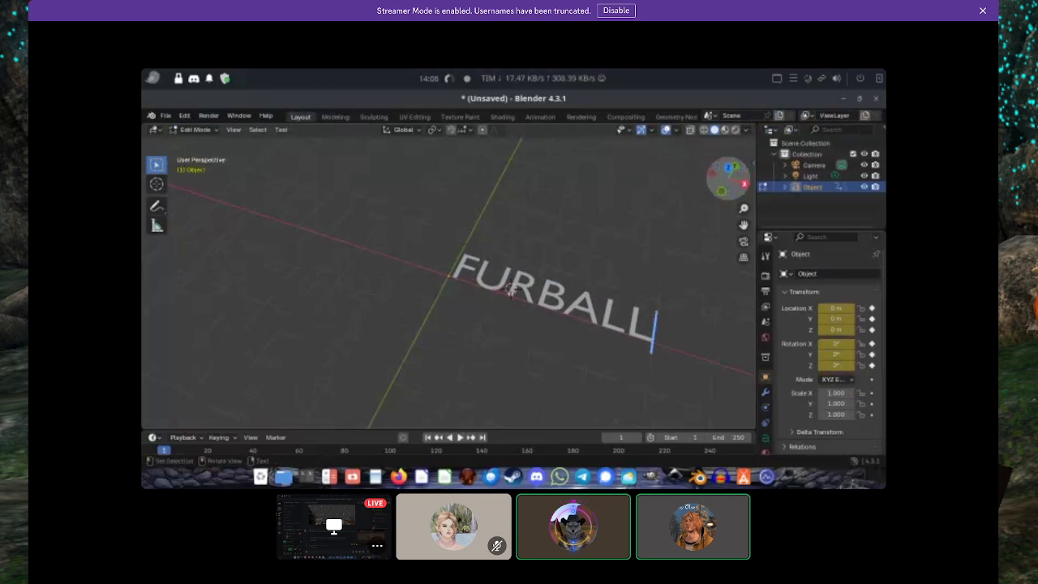
- Load the Army Rangers font from the FONTS folder as the regular font of the FURBALL text
mouse_move(728, 180)
left_mouse_down()
mouse_move(701, 173)
mouse_move(749, 172)
mouse_move(736, 165)
left_mouse_up()
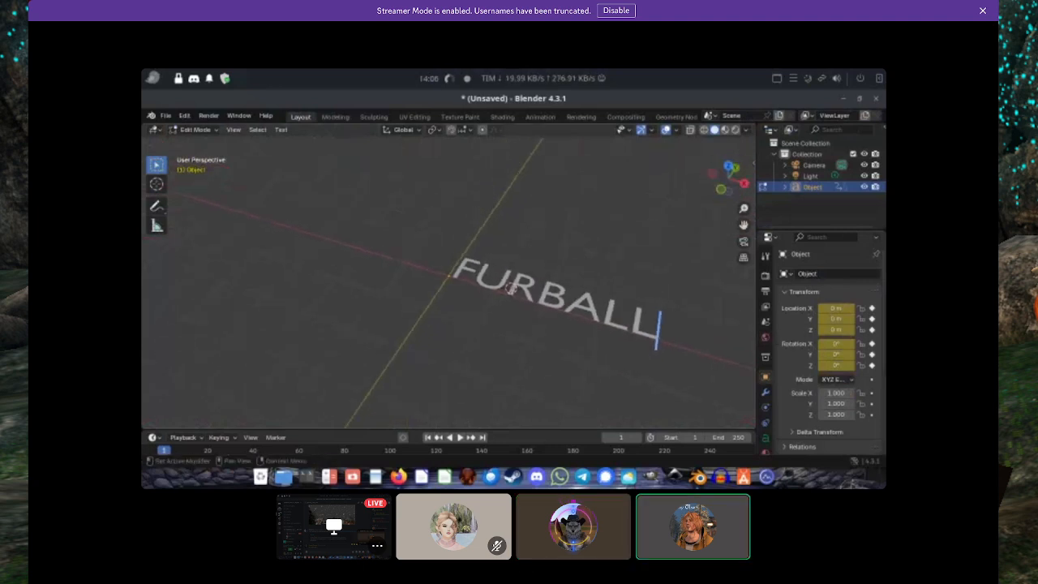
scroll(827, 340, "down", 2)
scroll(827, 340, "down", 1)
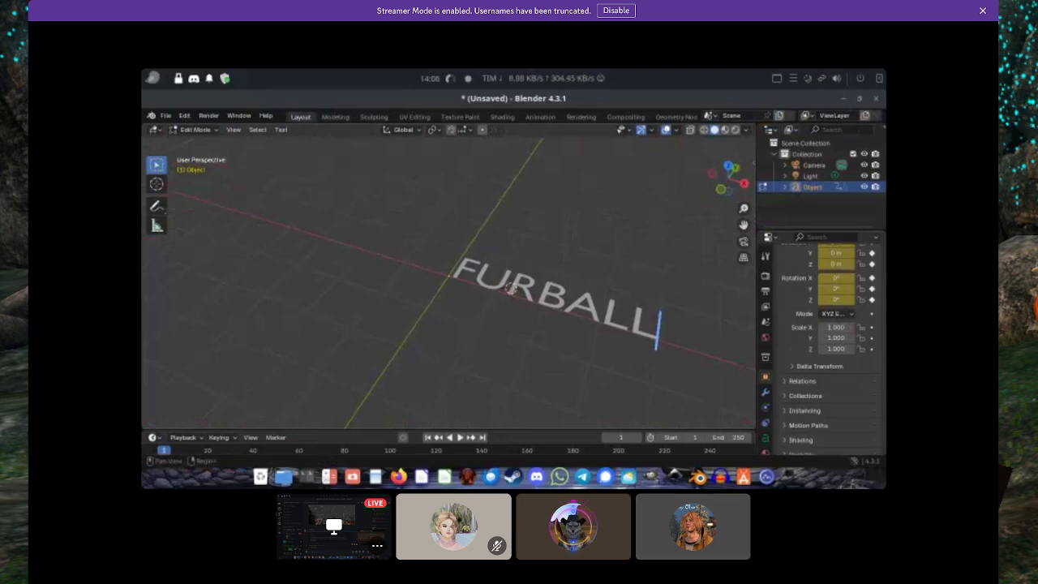
left_click(766, 438)
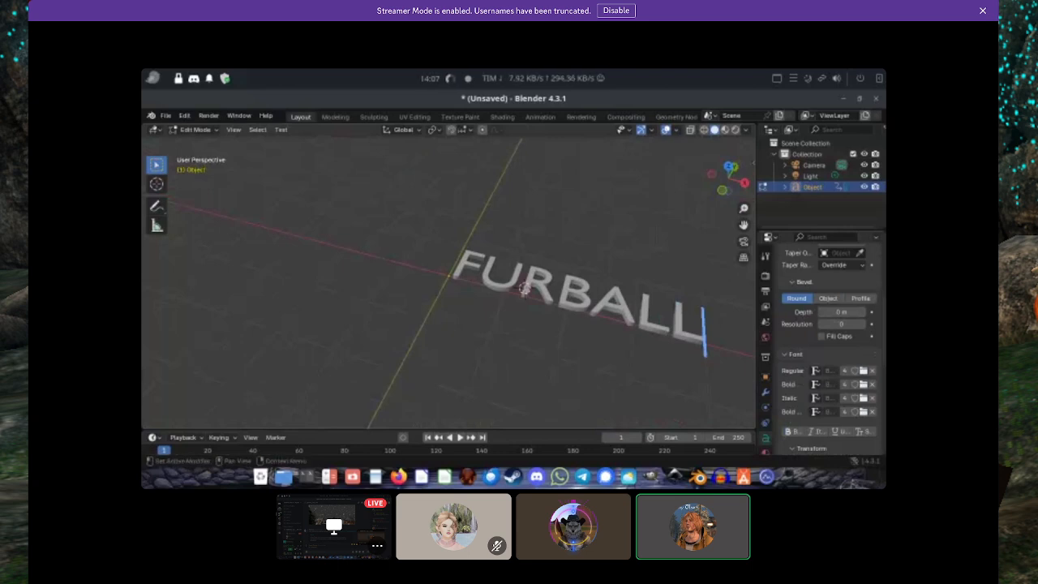
left_click(863, 370)
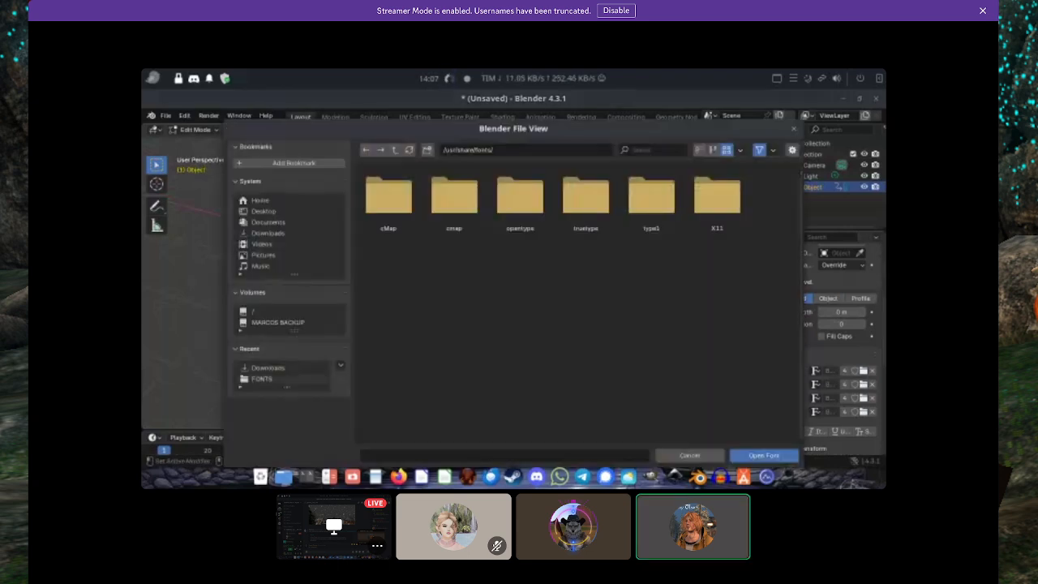
left_click(261, 378)
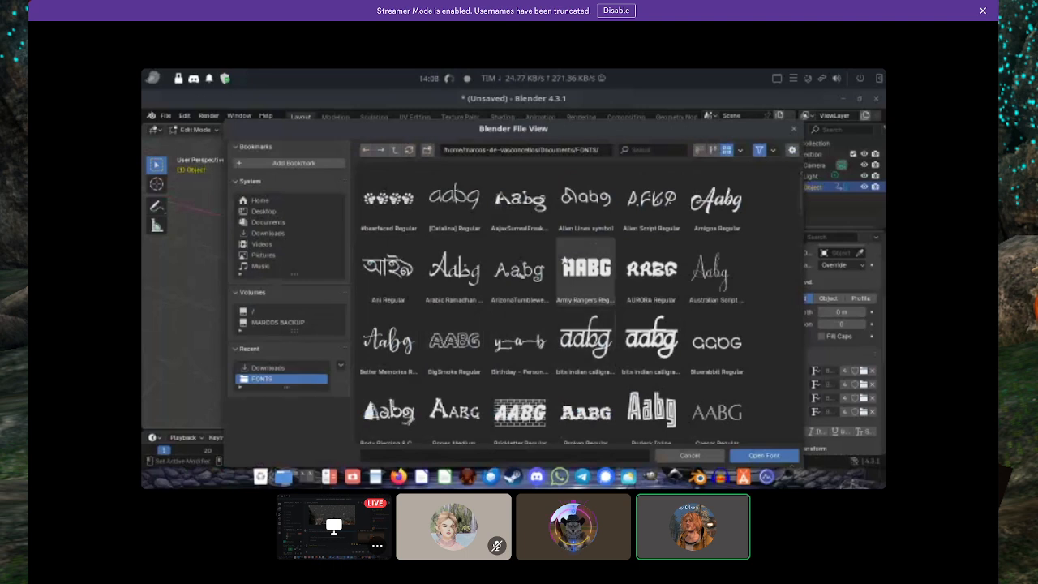
double_click(585, 272)
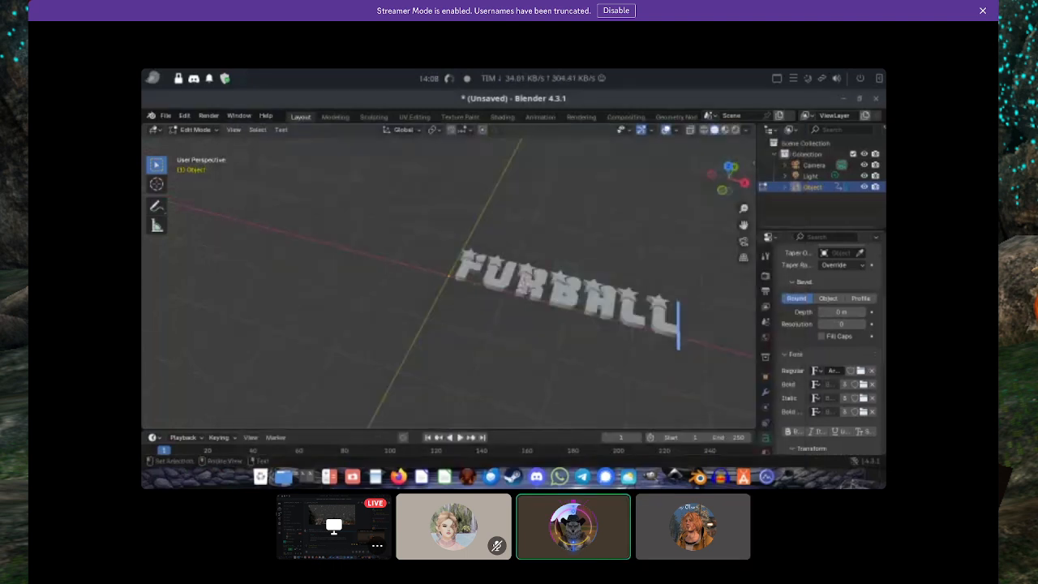
- Return the FURBALL text object from Edit Mode to Object Mode
mouse_move(730, 178)
left_mouse_down()
mouse_move(705, 181)
mouse_move(719, 195)
left_mouse_up()
scroll(448, 280, "up", 2)
scroll(449, 280, "down", 3)
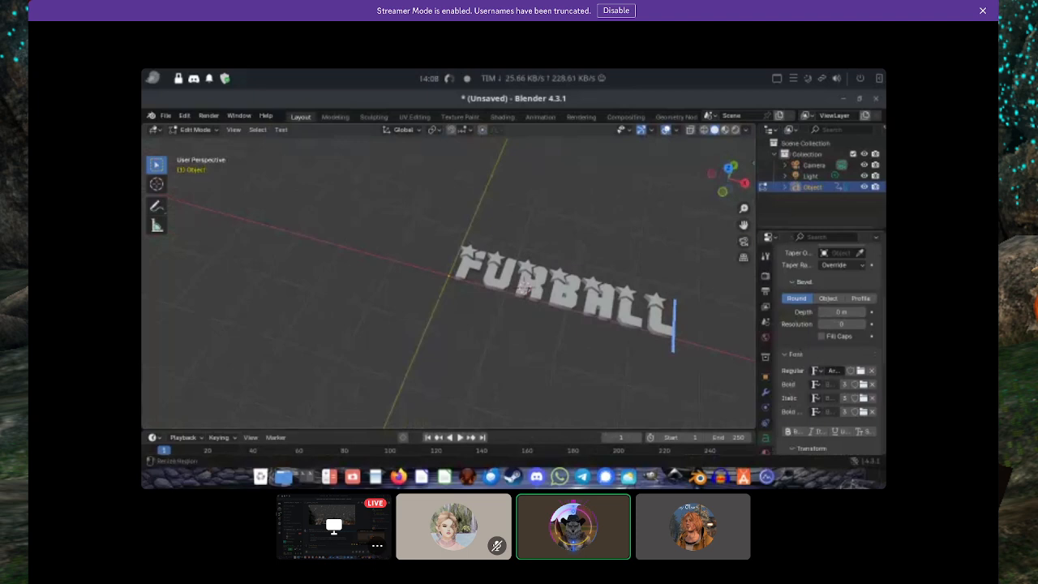
scroll(823, 340, "down", 2)
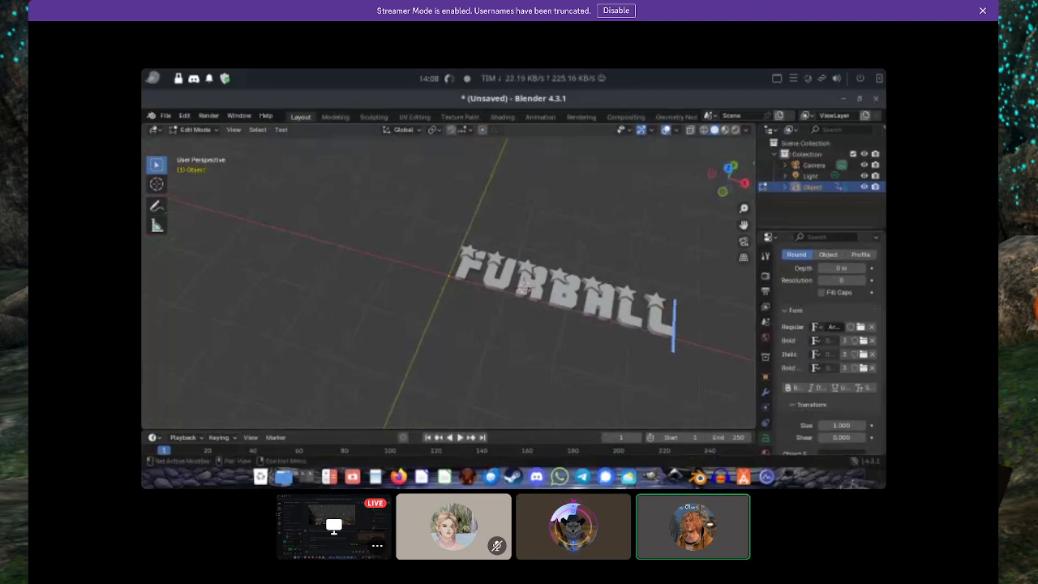
scroll(823, 341, "up", 2)
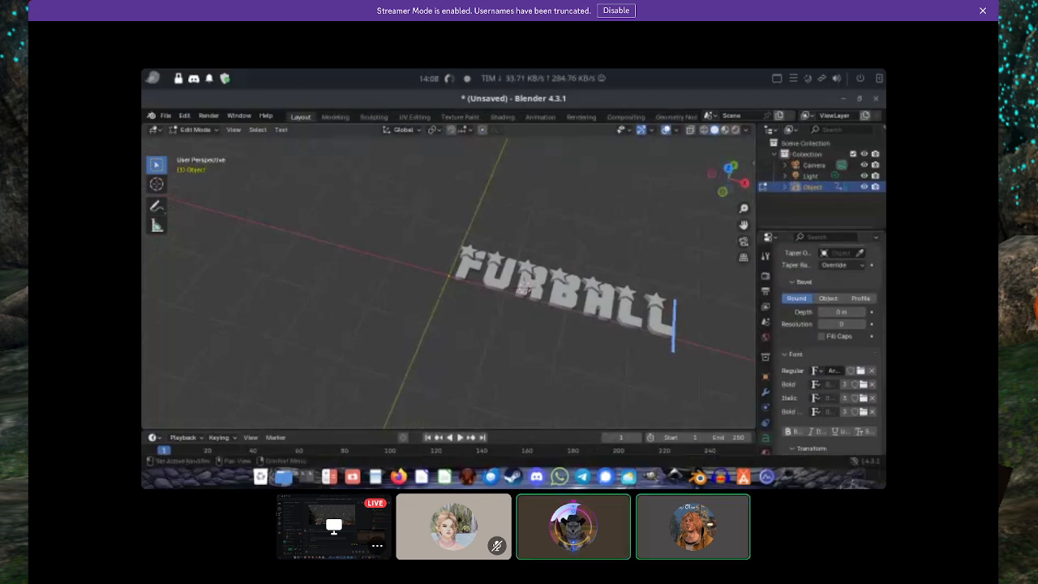
left_click(195, 130)
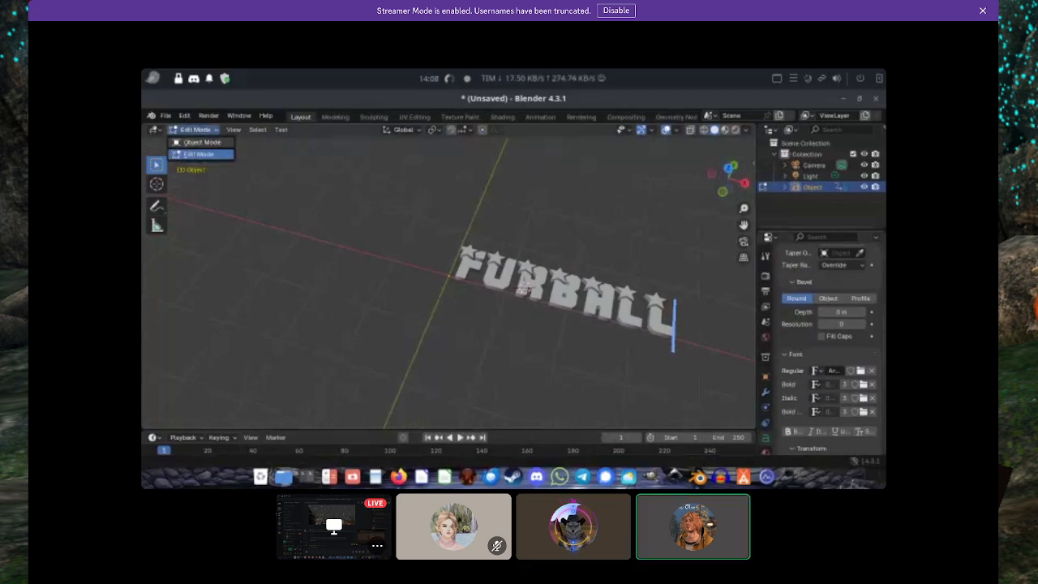
left_click(202, 142)
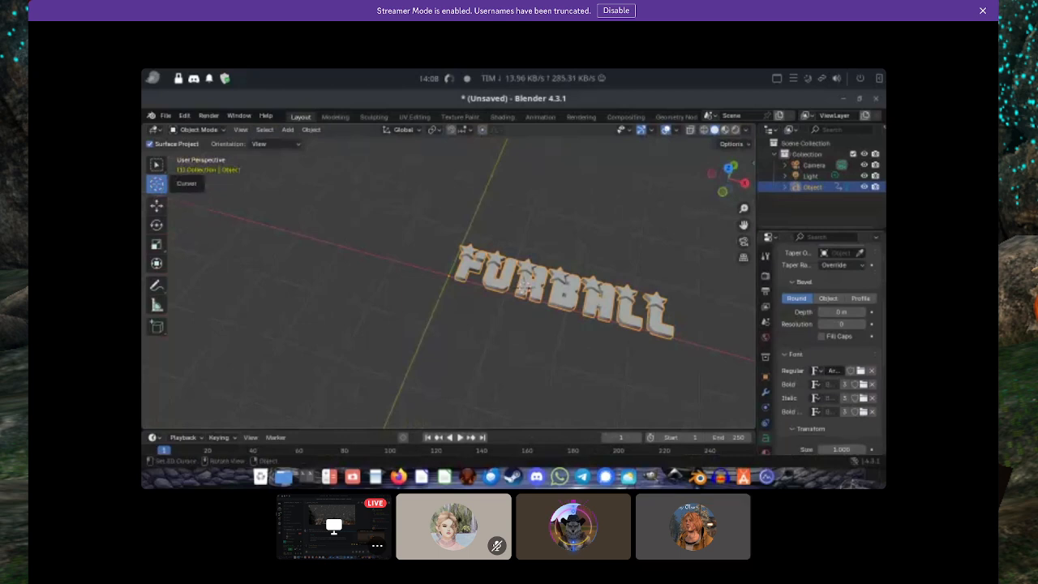
- Move the FURBALL text a short distance along the negative X axis with the Move tool
left_click(156, 164)
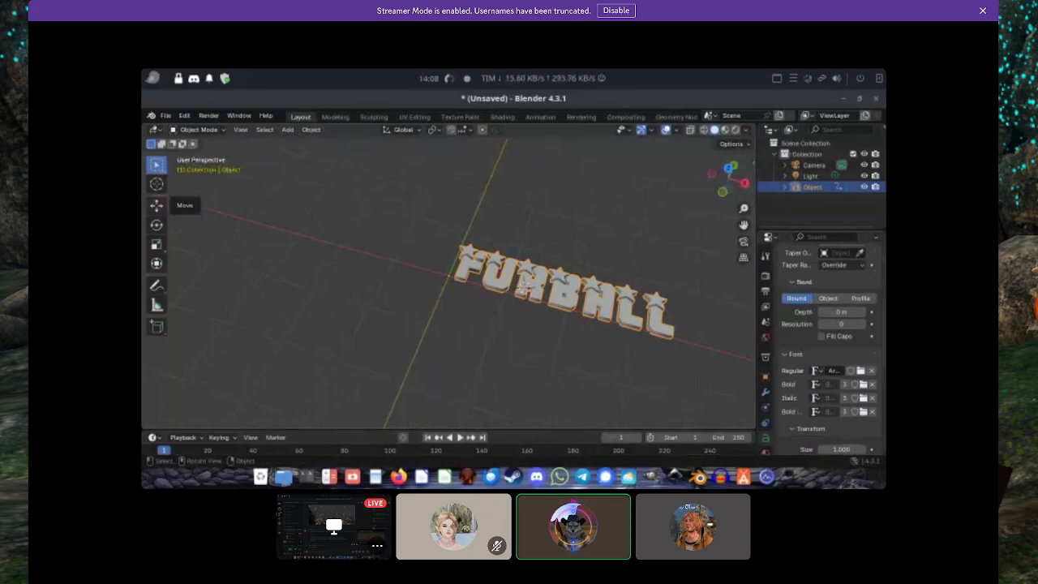
left_click(157, 205)
left_click_drag(448, 276, 410, 266)
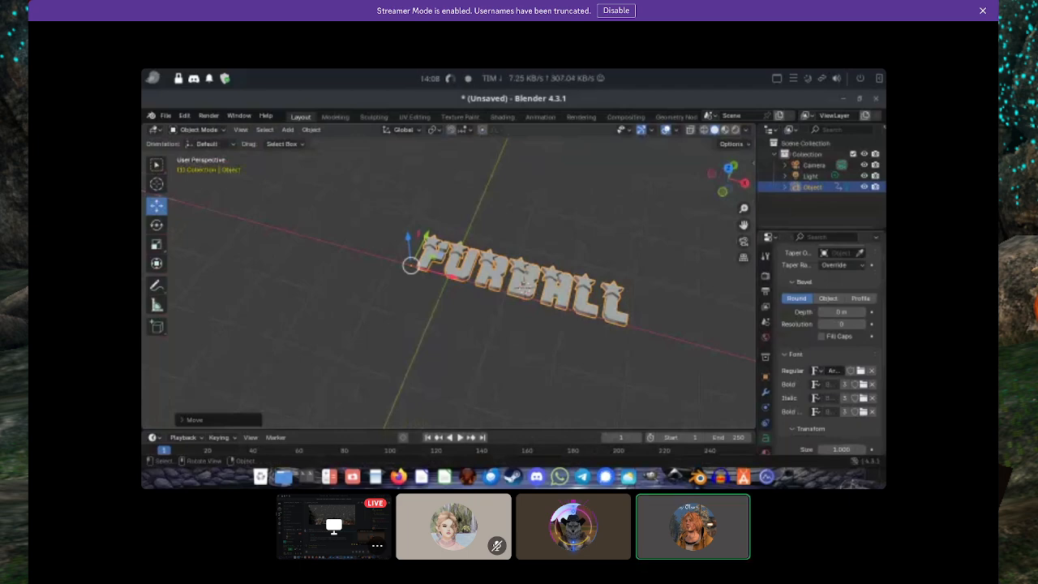
- Set the text object's origin to its geometry
right_click(410, 258)
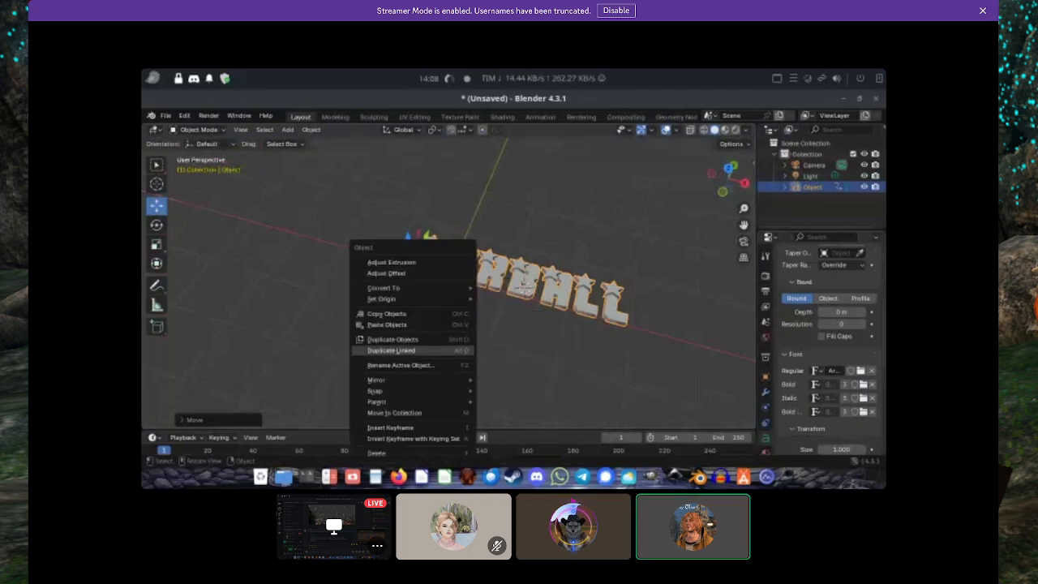
mouse_move(383, 298)
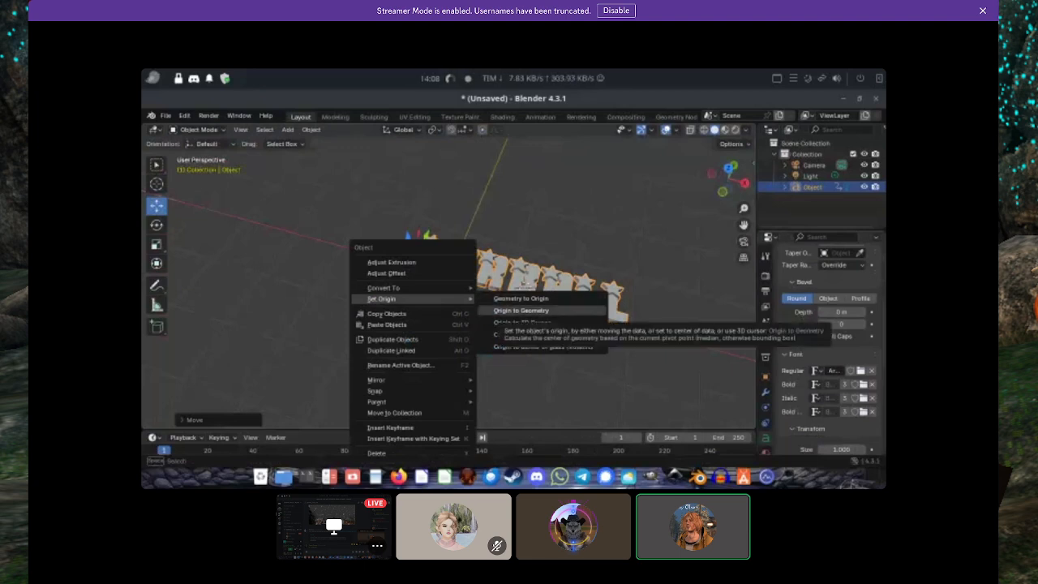
left_click(521, 309)
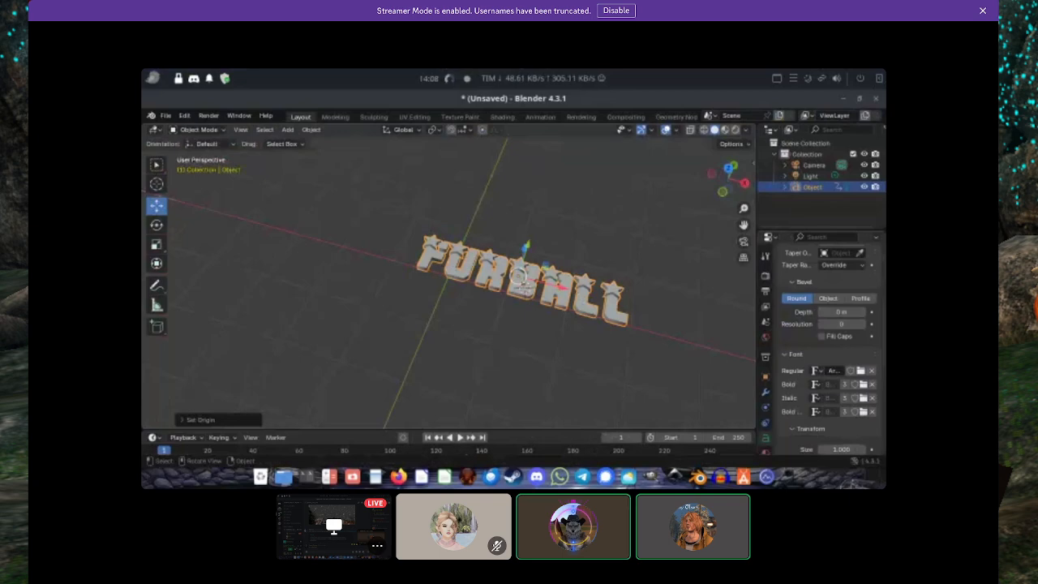
- Snap the text object to the grid and shift it slightly along the negative X axis
right_click(454, 279)
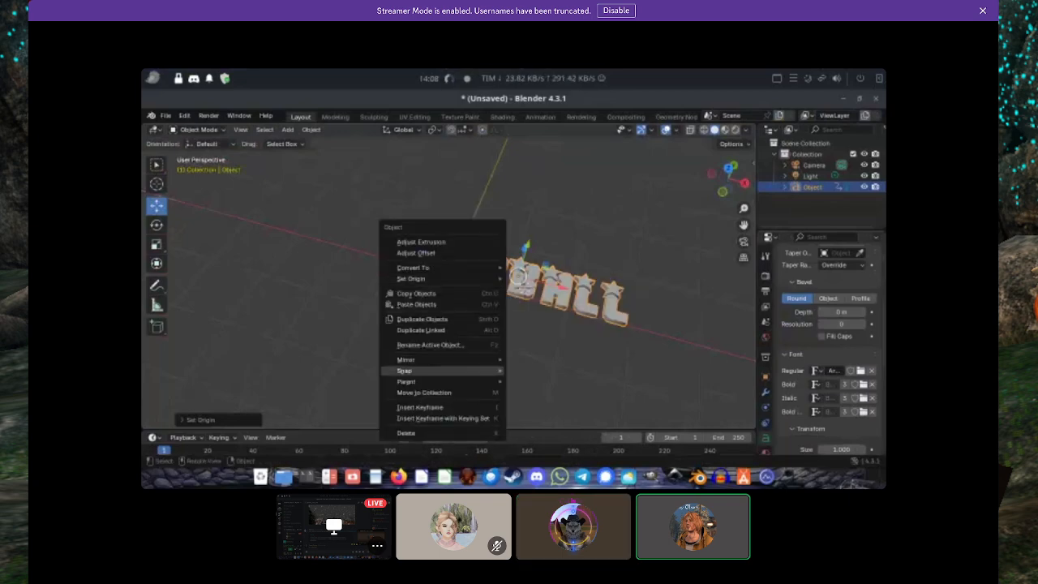
mouse_move(454, 381)
mouse_move(405, 371)
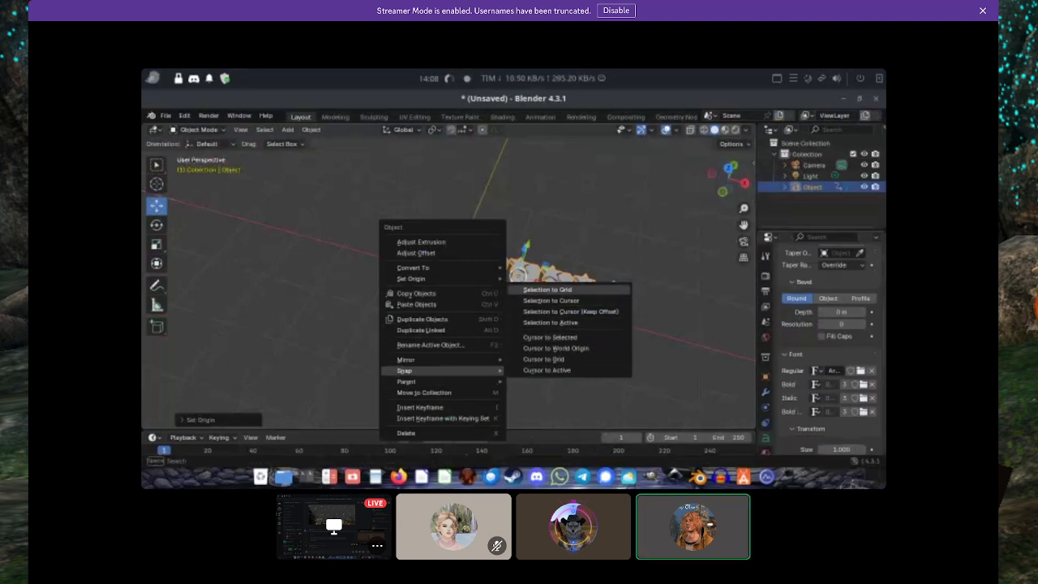
left_click(529, 290)
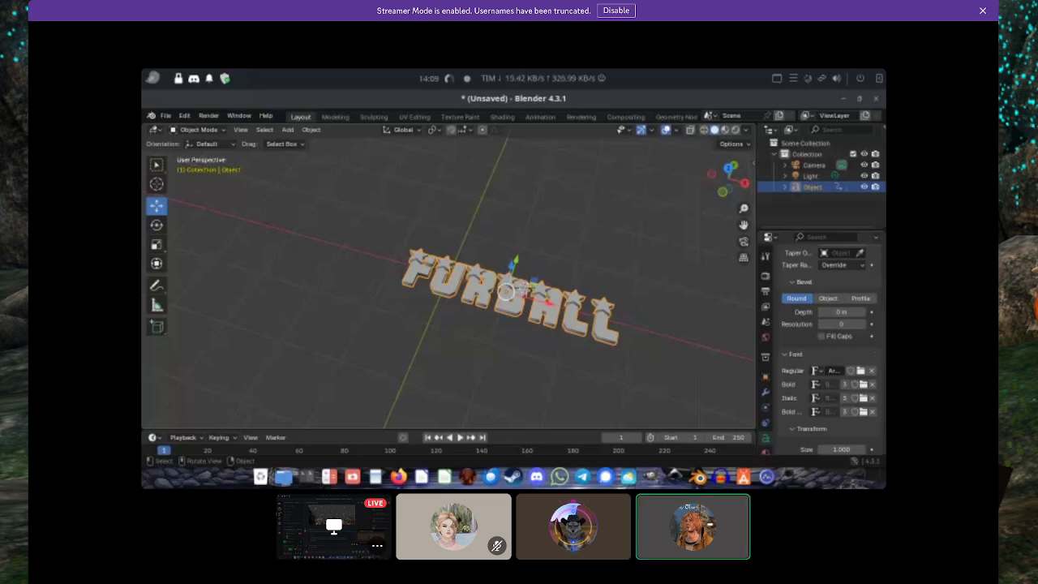
left_click_drag(548, 303, 538, 300)
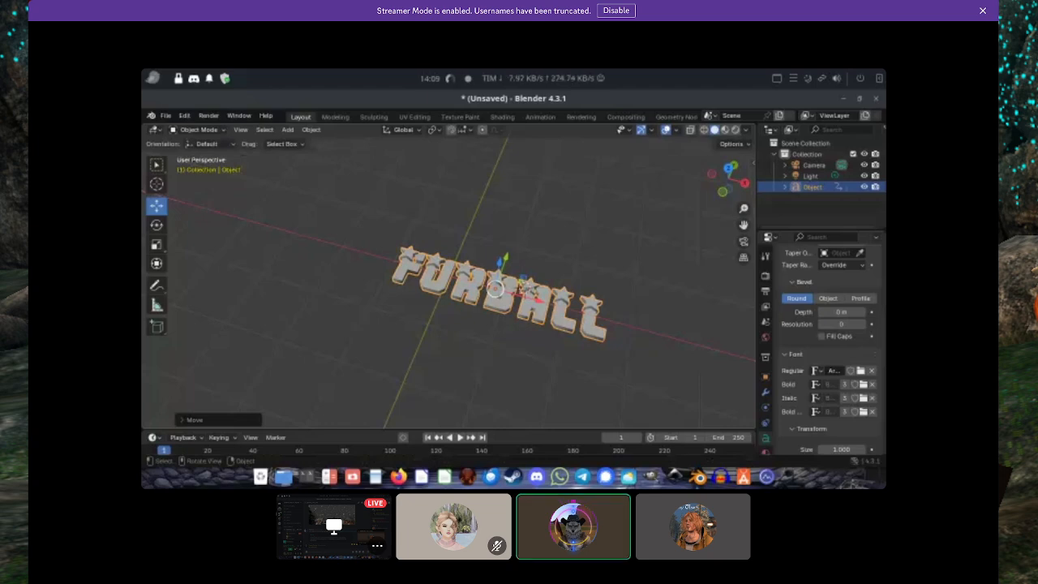
- Convert the FURBALL text object to a mesh
right_click(468, 296)
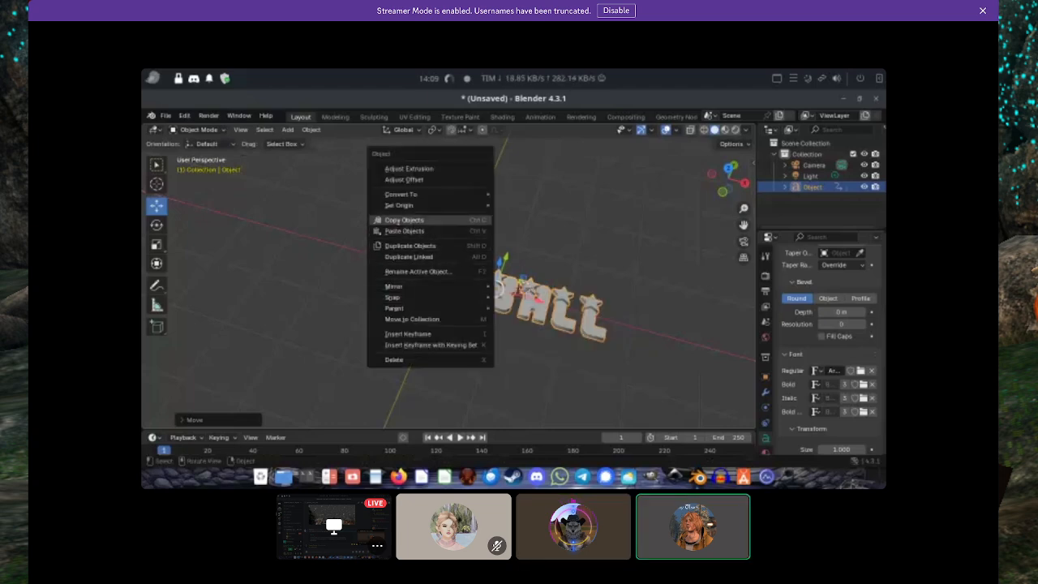
mouse_move(454, 194)
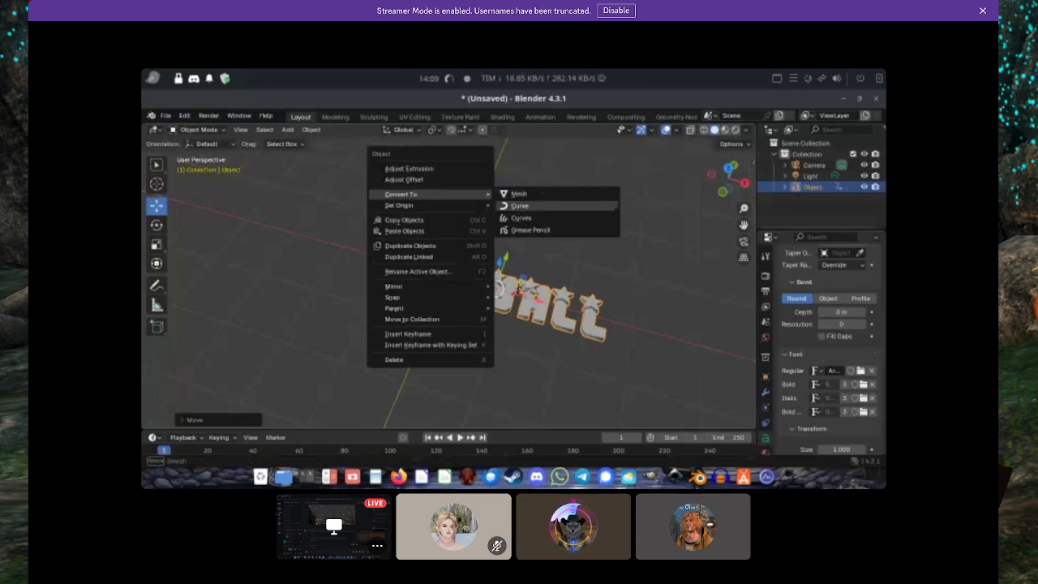
left_click(519, 194)
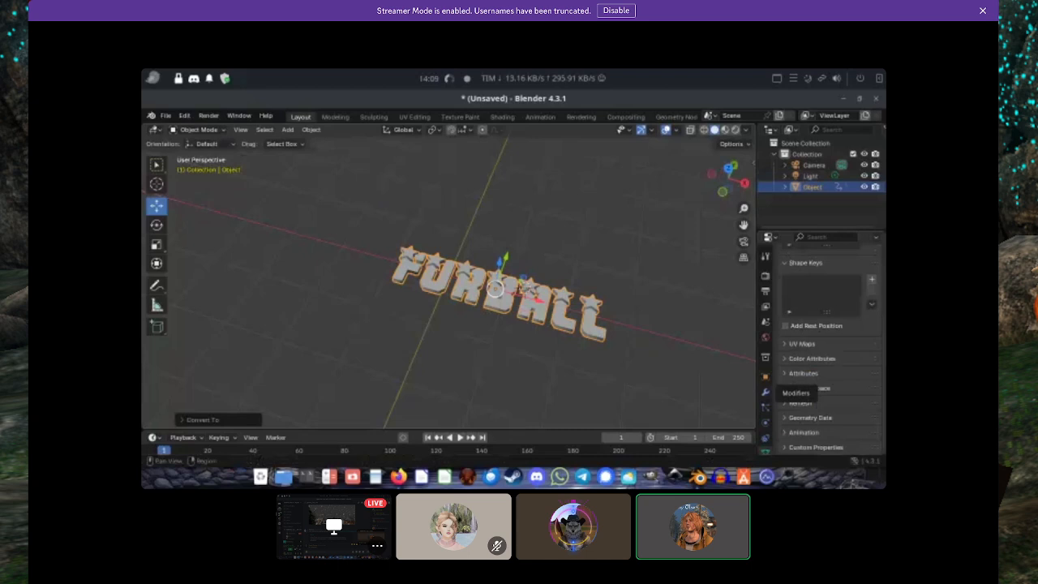
- Add a Decimate modifier in Planar mode with a 5° angle limit to the FURBALL mesh and apply it
left_click(765, 391)
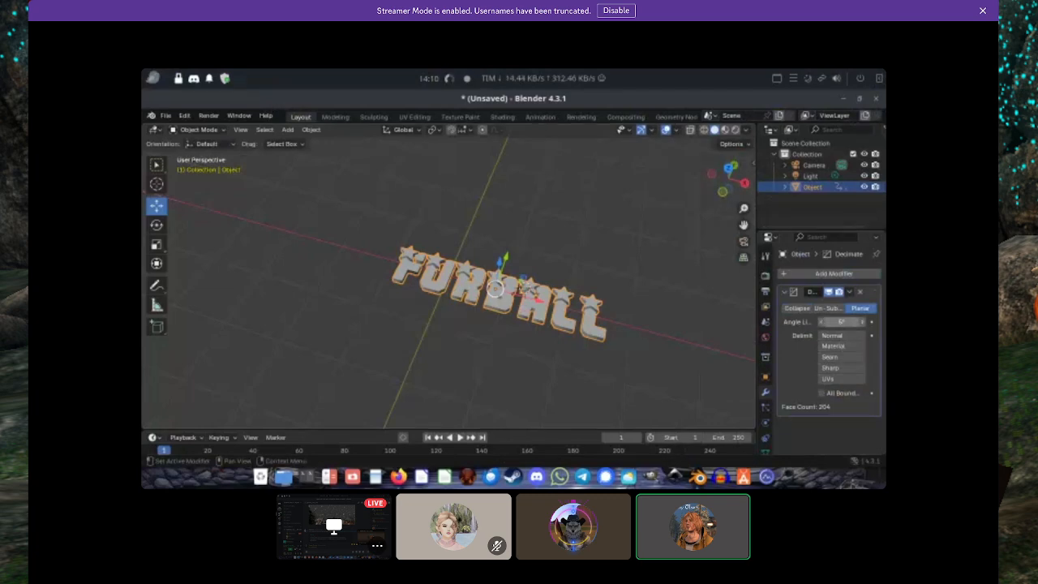
left_click(849, 291)
left_click(798, 304)
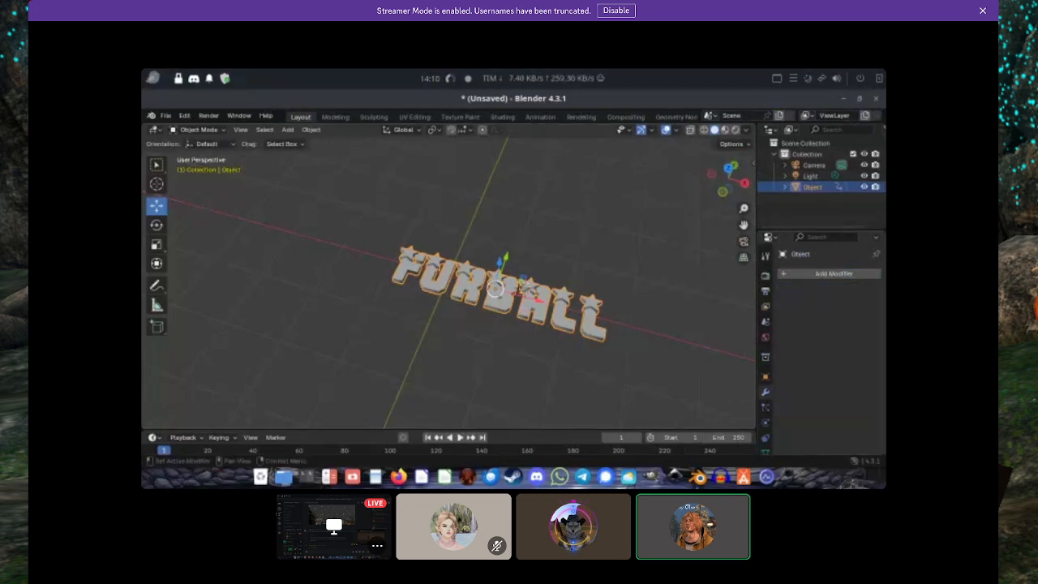
- Export the scene in Collada format as untitled.dae to the Downloads folder
left_click(166, 115)
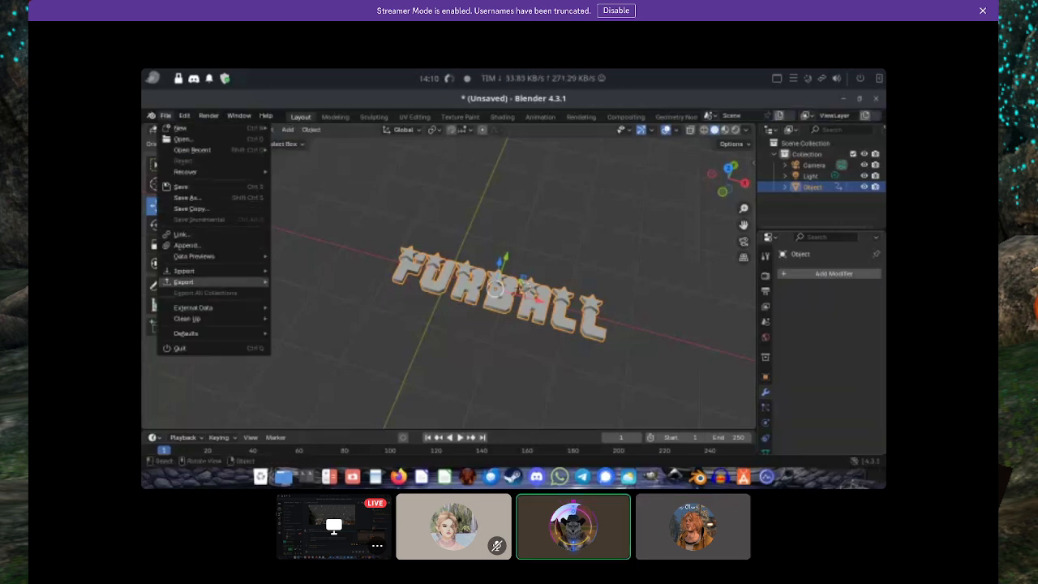
mouse_move(184, 281)
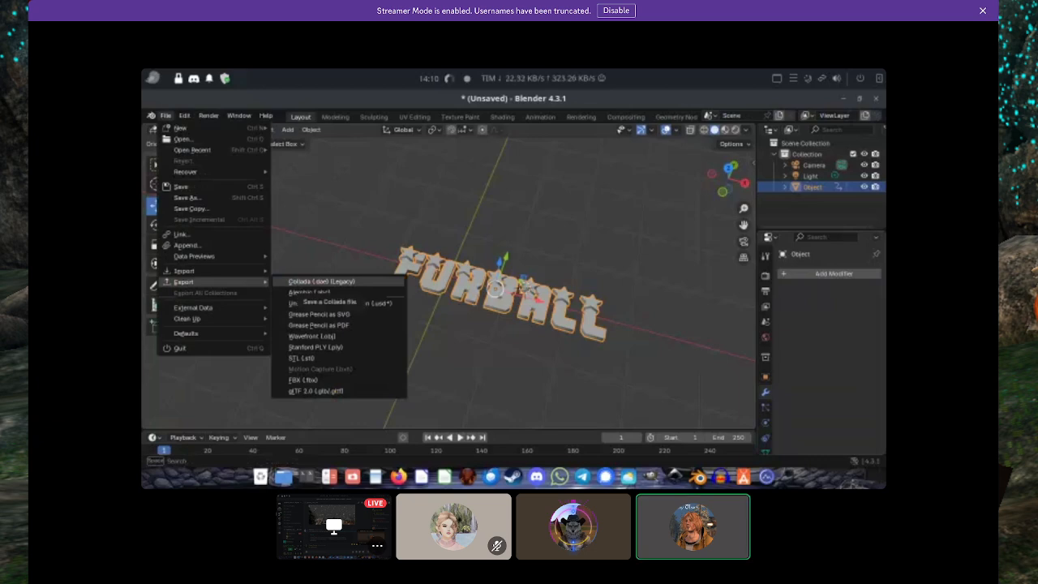
left_click(321, 281)
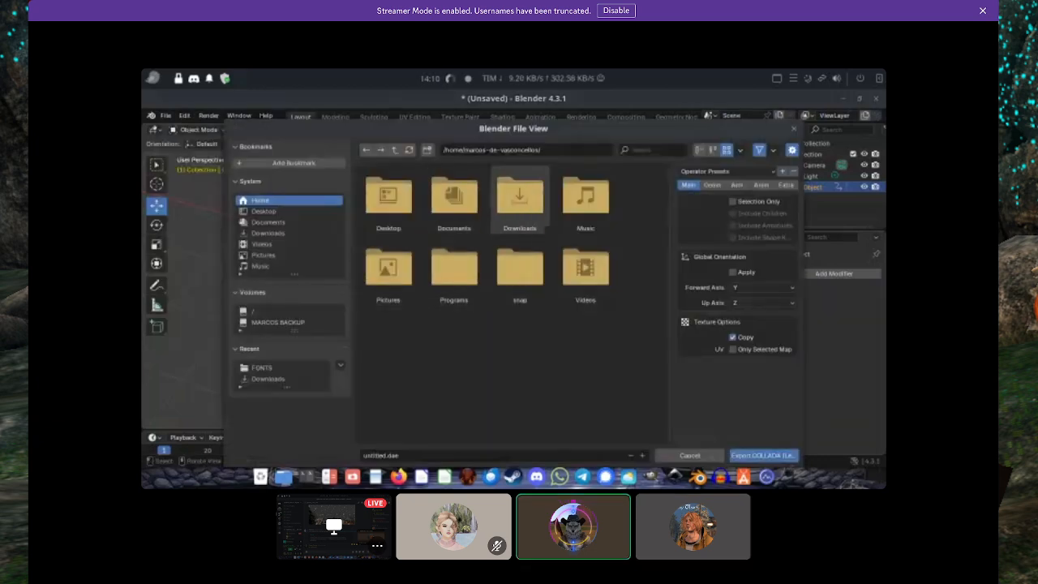
double_click(520, 198)
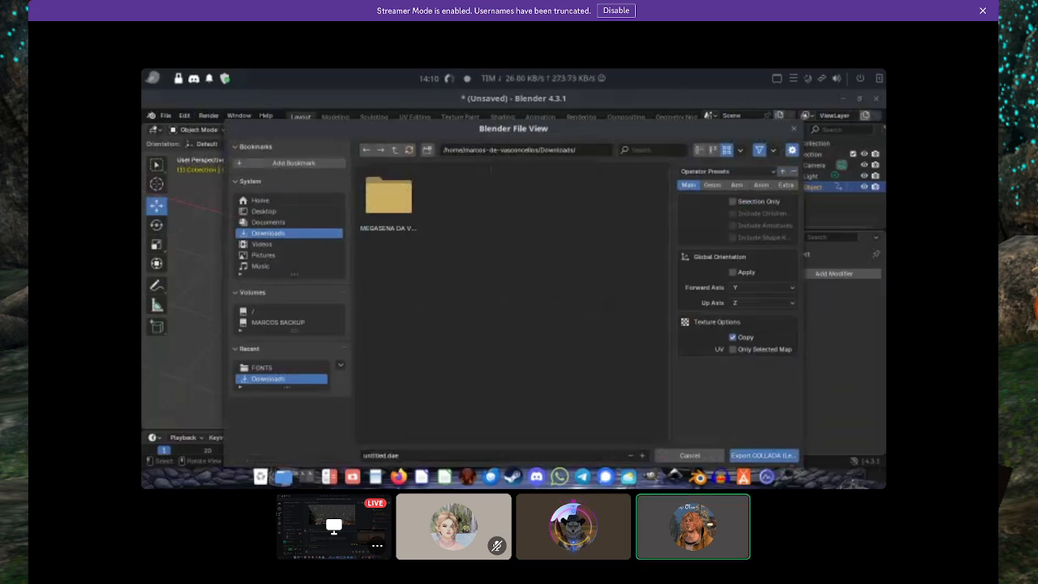
left_click(763, 455)
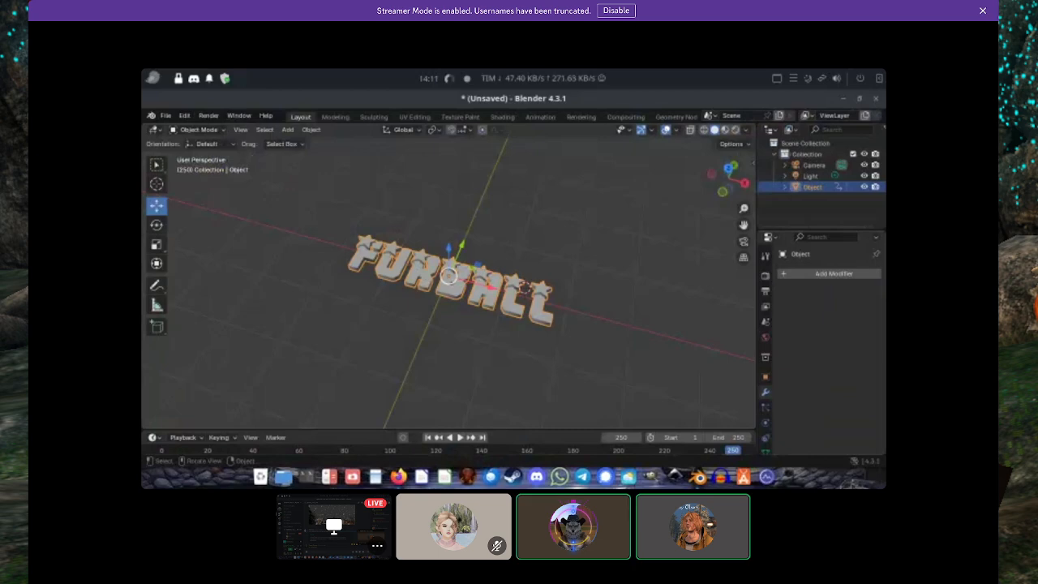
- Switch to the Firestorm viewer
left_click(468, 474)
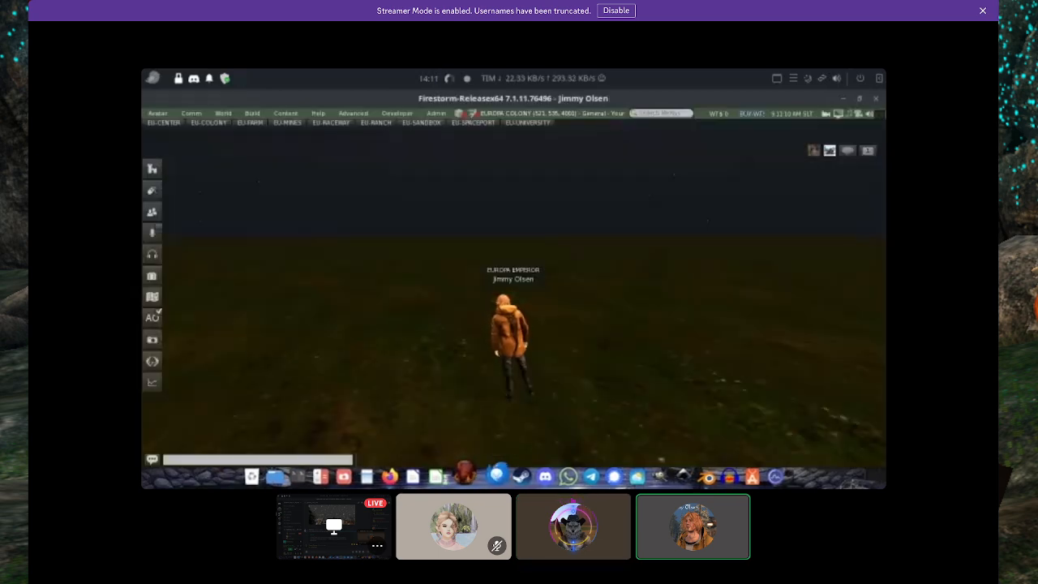